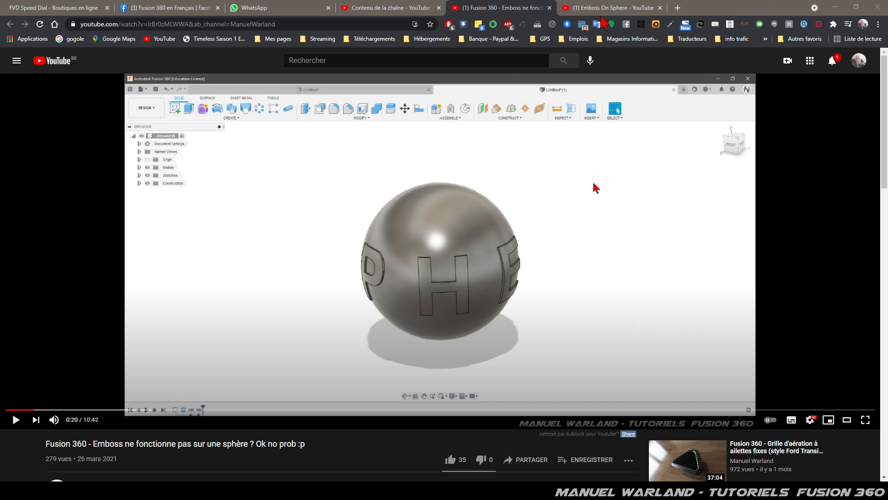
click(601, 11)
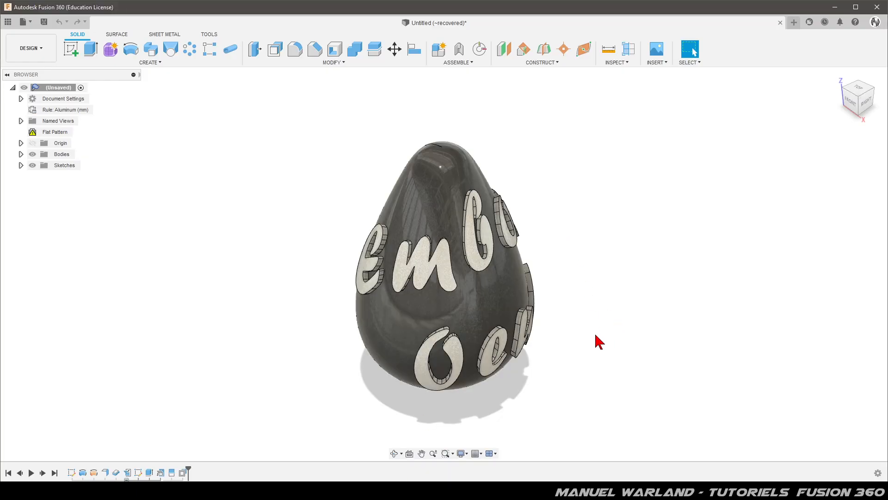
shift+middle_drag(571, 370, 440, 326)
click(694, 51)
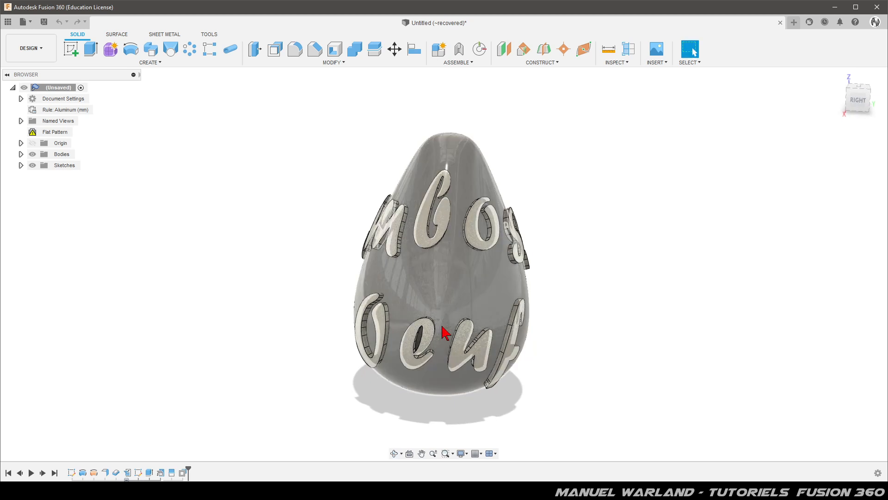
Create a new design and start a sketch on the vertical YZ origin plane.
click(794, 23)
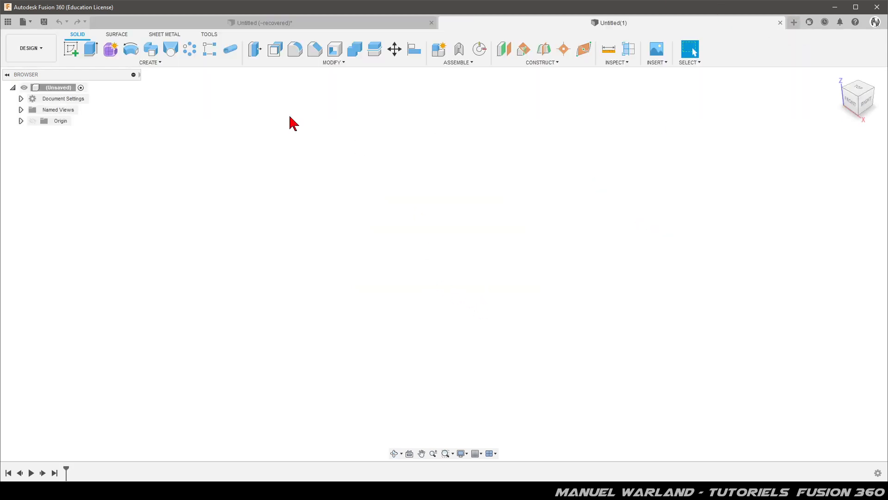
click(70, 48)
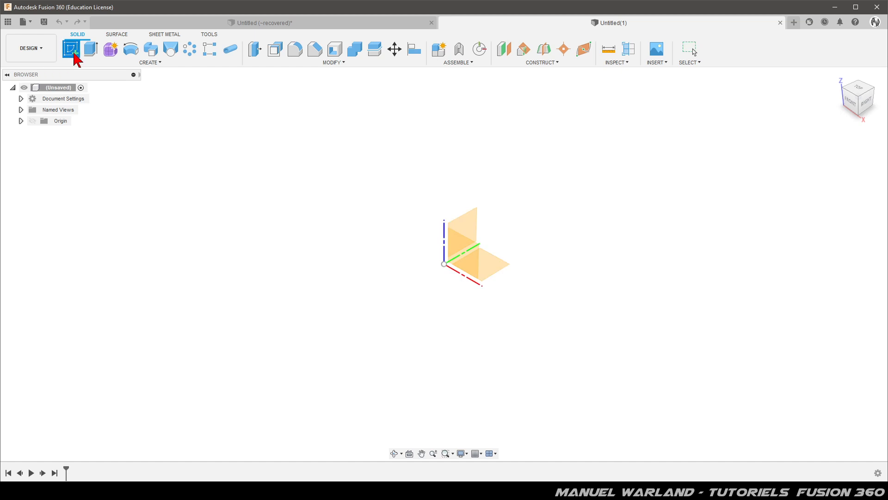
click(475, 216)
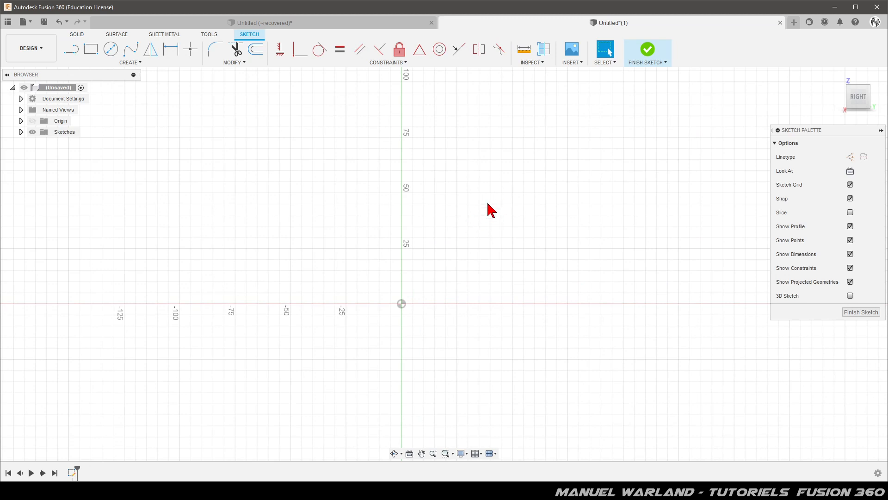
Sketch connected lines: 25 mm horizontal ending at the origin, 200 mm vertically up the axis, and 50 mm horizontal from the upper end.
click(72, 50)
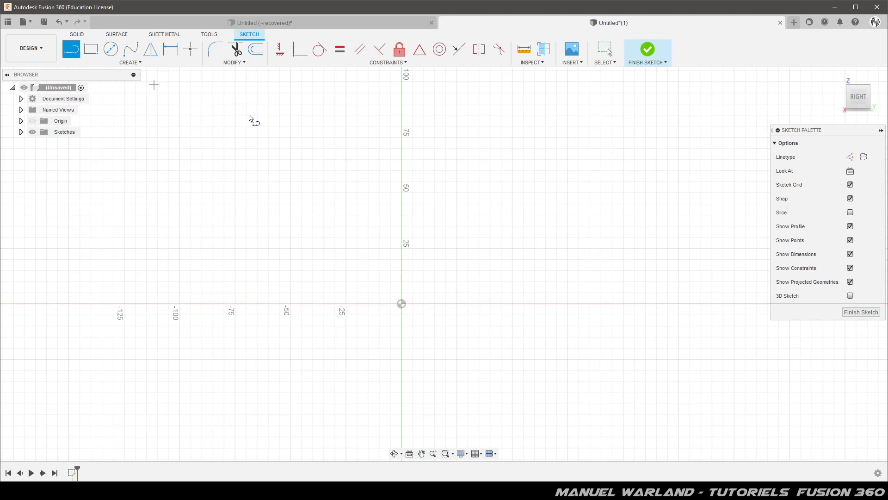
click(456, 303)
click(401, 303)
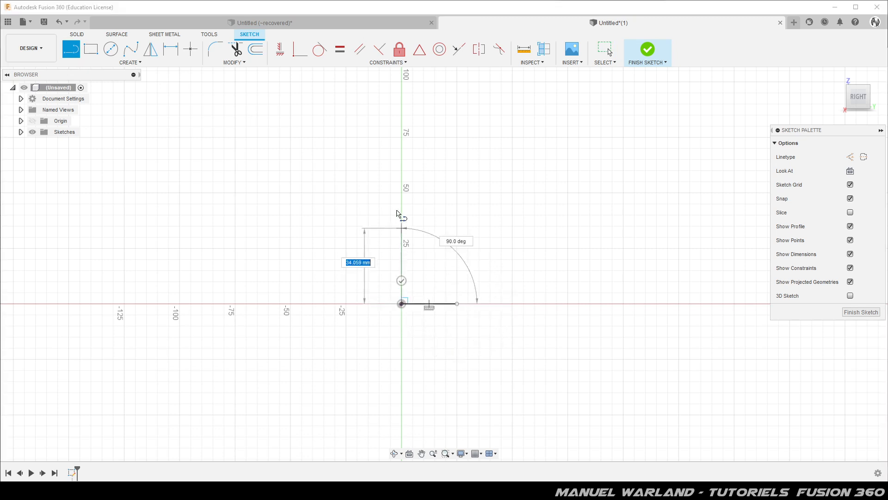
scroll(402, 254, down, 3)
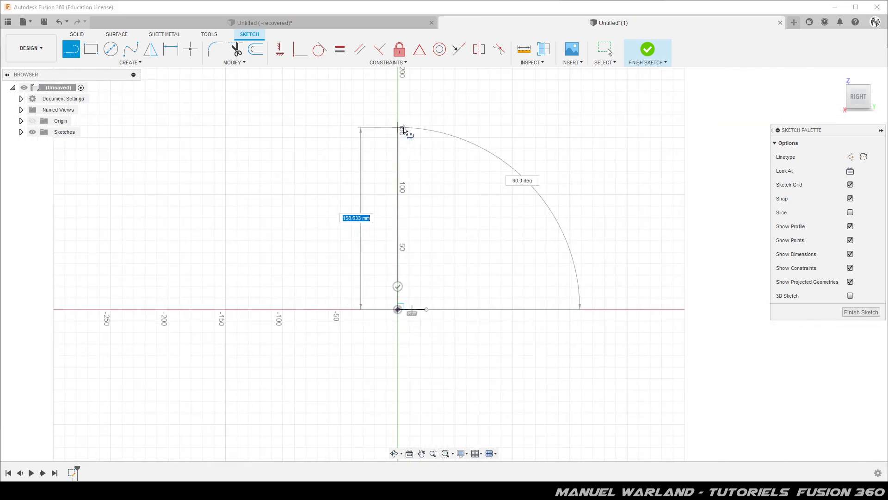
scroll(382, 308, down, 2)
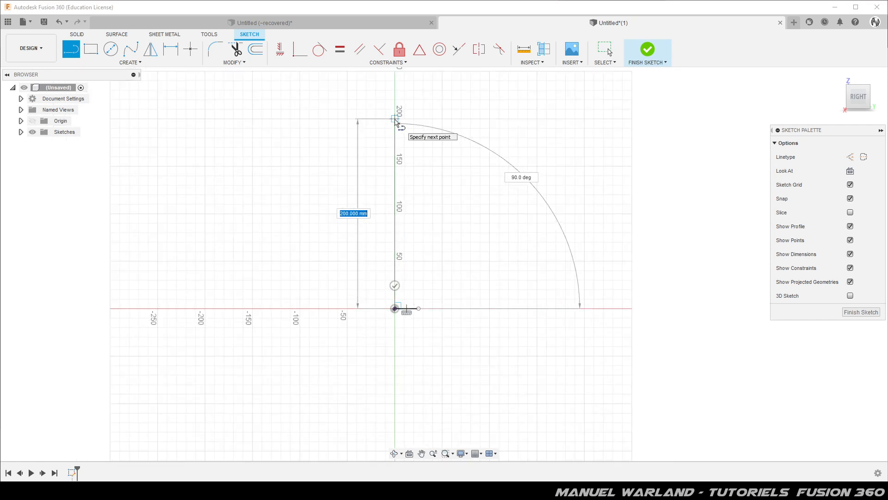
click(396, 120)
click(443, 121)
click(442, 141)
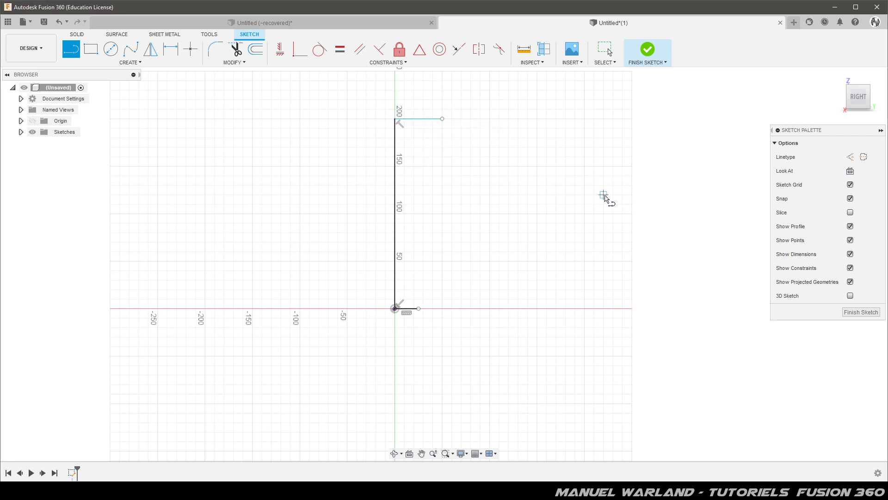
key(Escape)
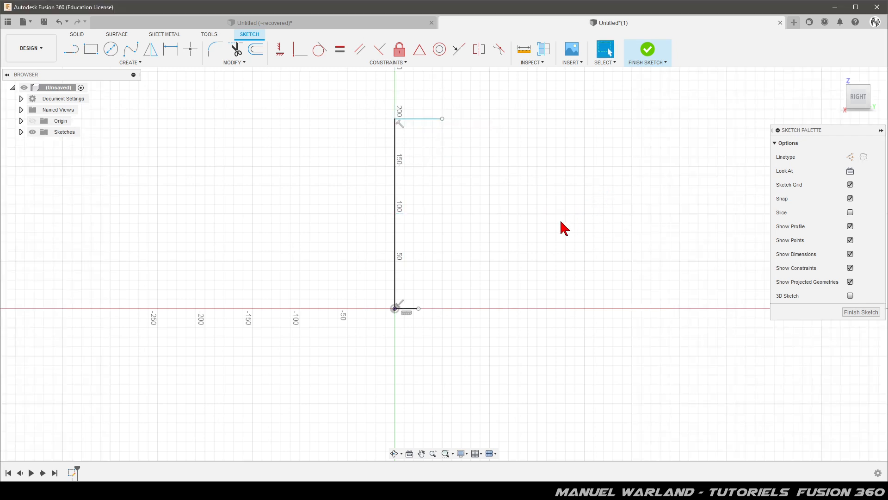
Convert the upper and lower horizontal lines to construction lines.
click(426, 119)
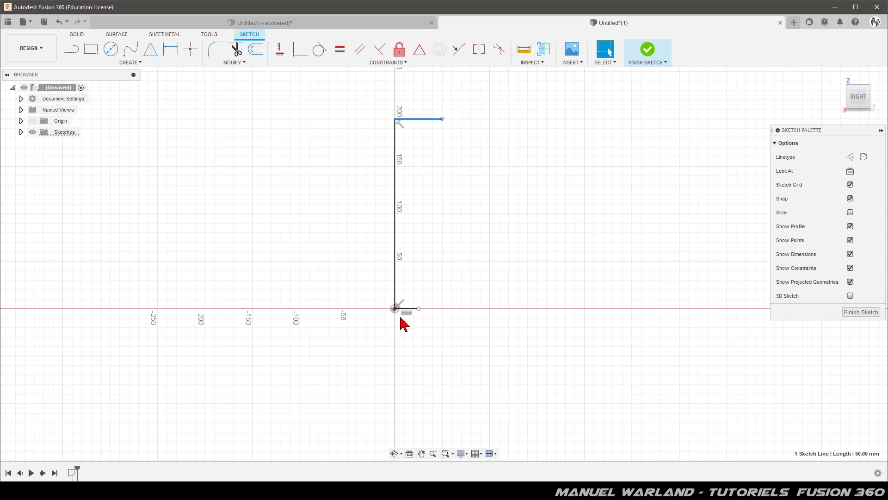
shift+click(412, 309)
key(x)
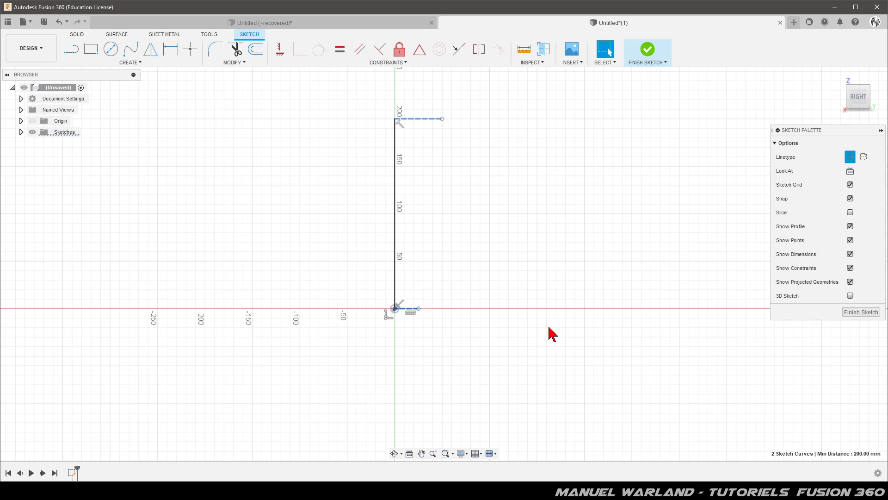
key(Escape)
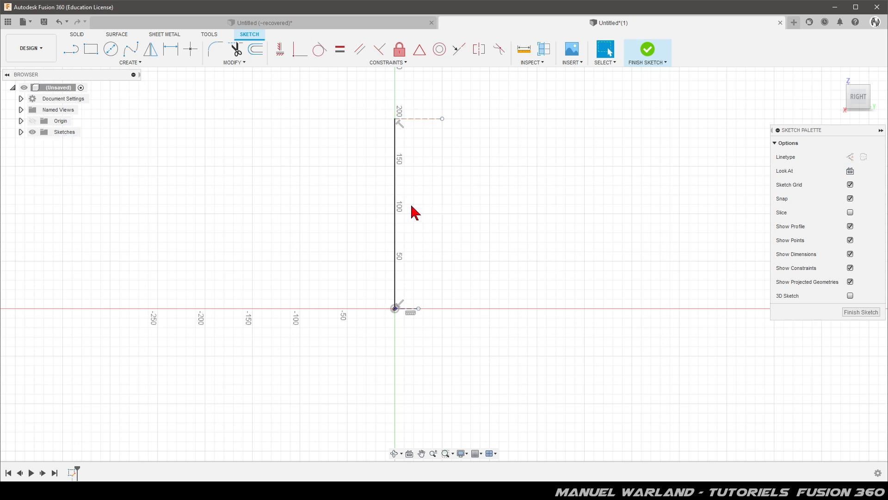
Dimension the vertical line at 200 mm and move the dimension close beside it.
key(d)
click(395, 215)
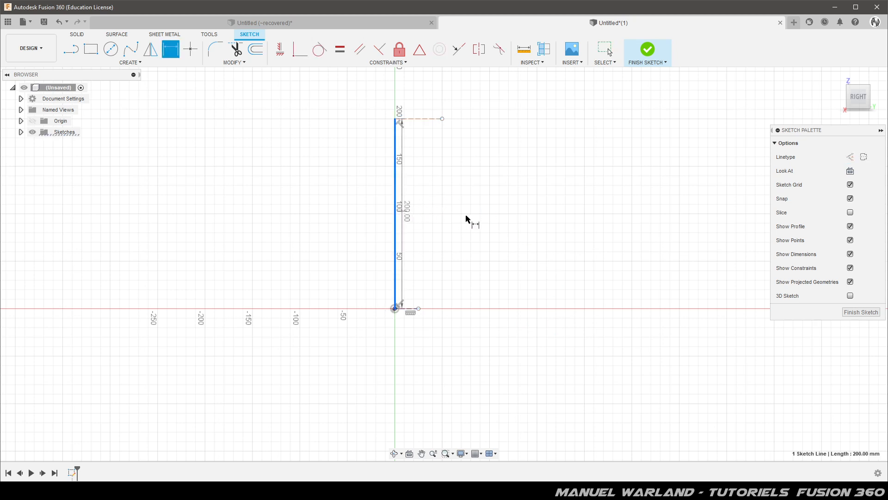
click(463, 217)
key(Return)
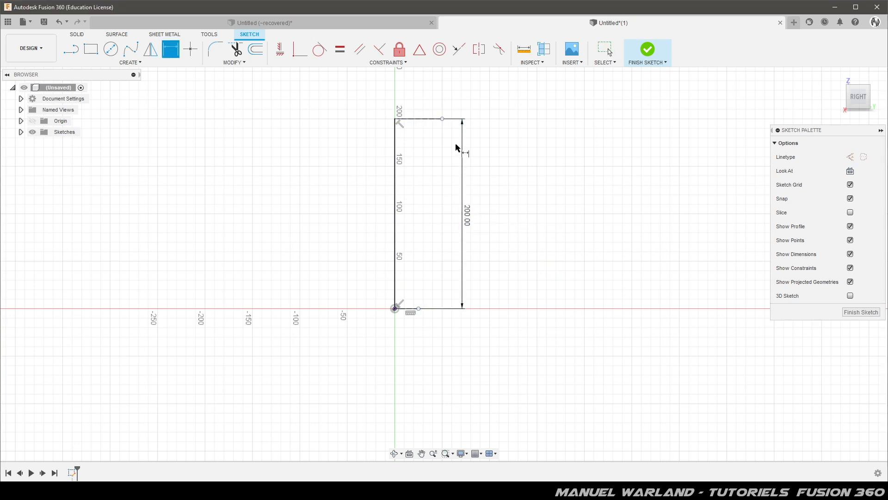
key(Escape)
drag(466, 215, 413, 224)
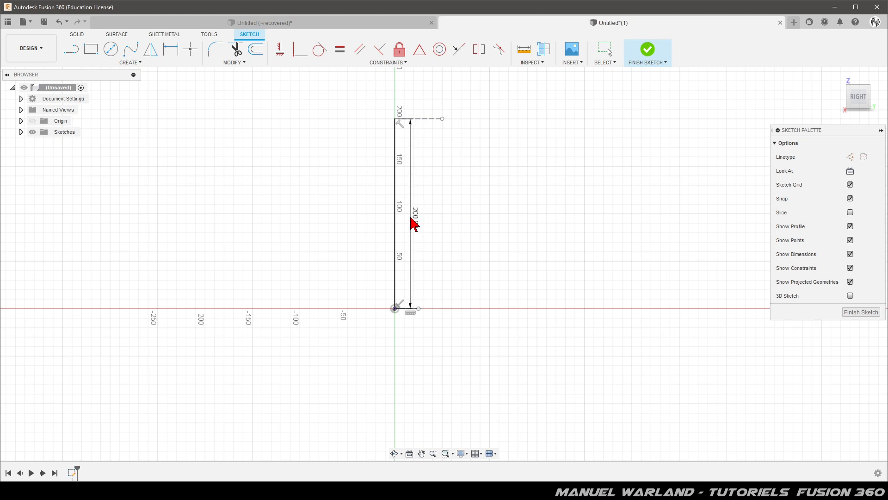
key(d)
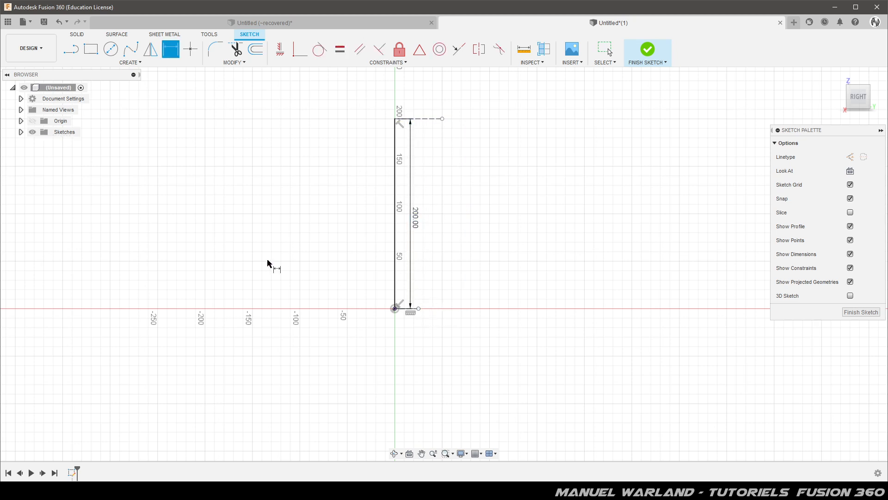
key(Escape)
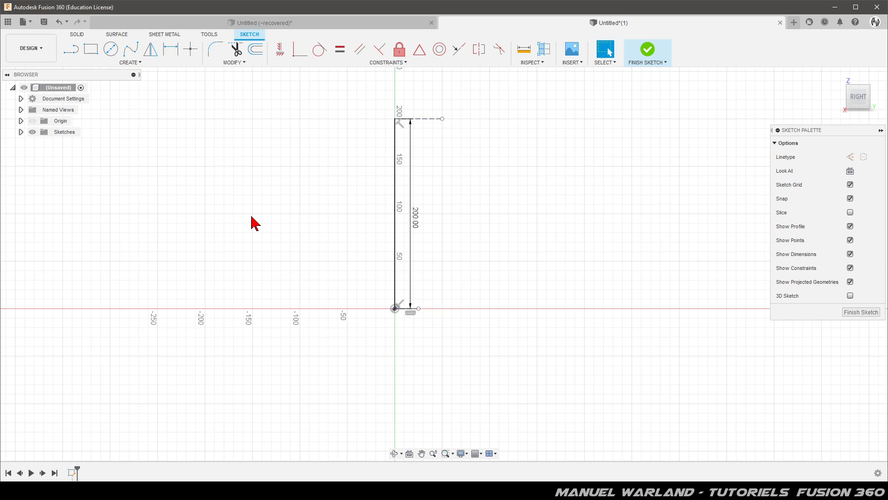
Draw a fit point spline from the origin to the vertical line's upper end, bulging about 100 mm outward through two intermediate points.
click(130, 56)
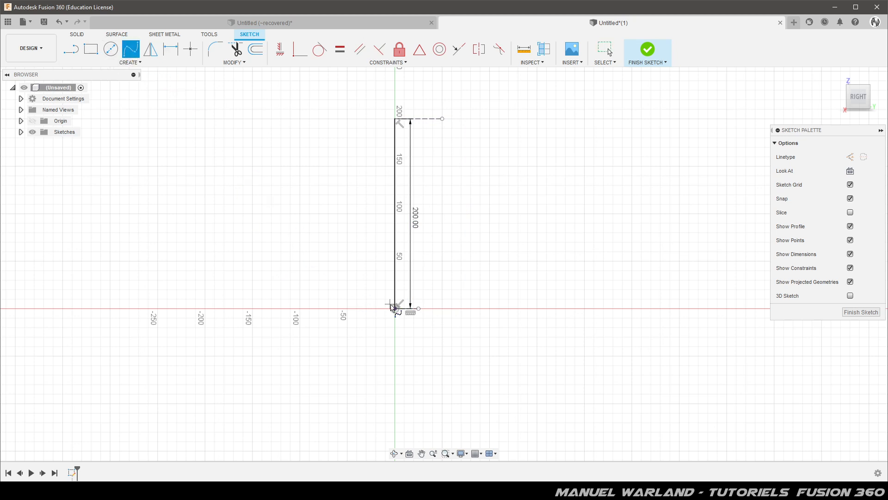
click(396, 309)
click(309, 290)
click(306, 214)
click(395, 119)
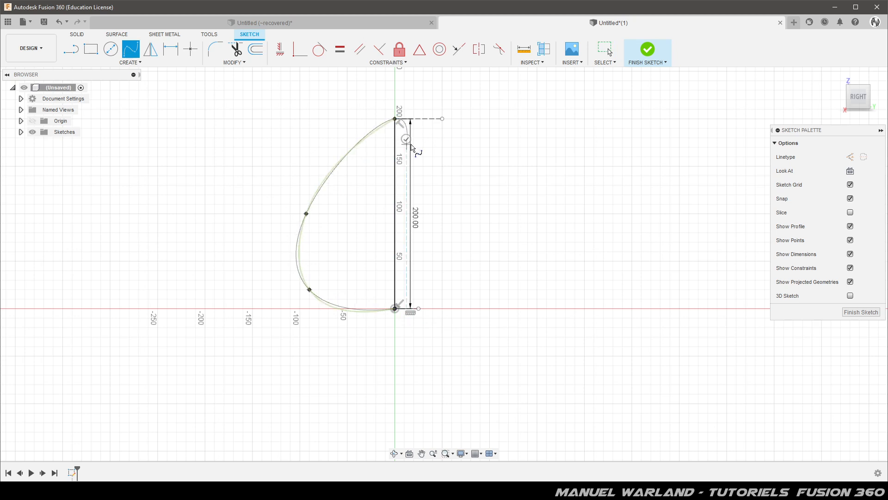
click(406, 138)
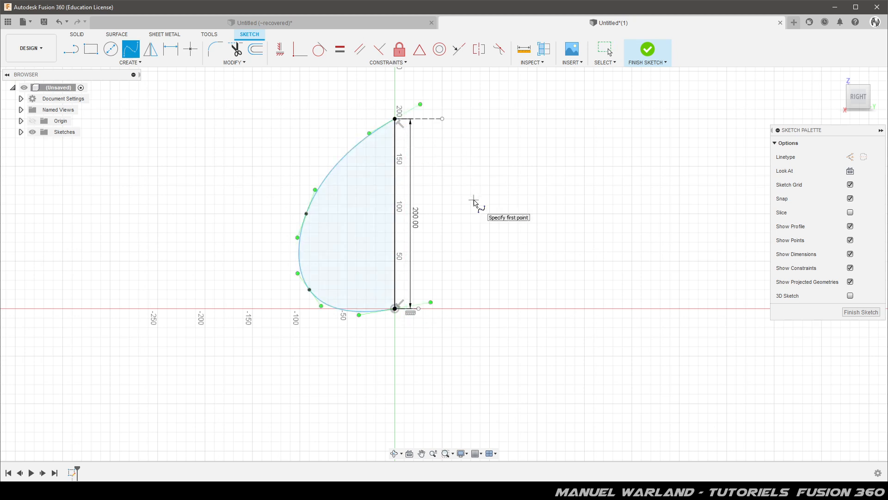
key(Escape)
Make the spline tangent to the upper and lower horizontal construction lines.
click(346, 155)
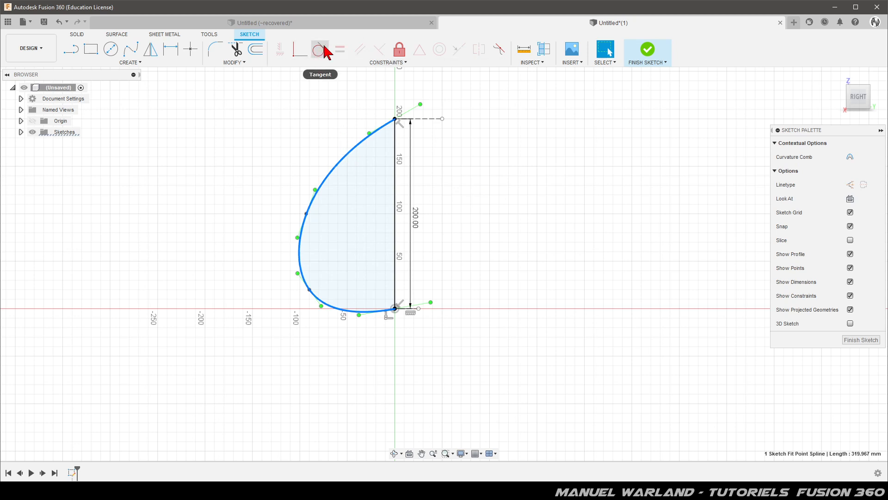
click(320, 49)
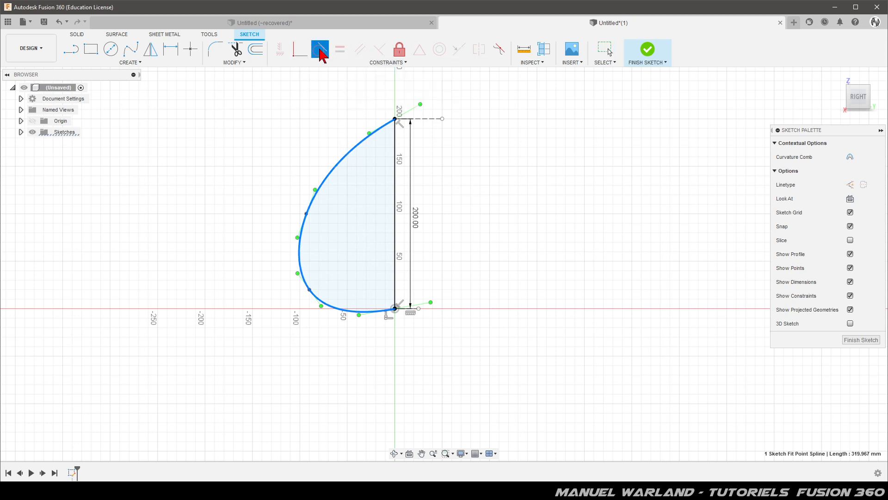
click(419, 119)
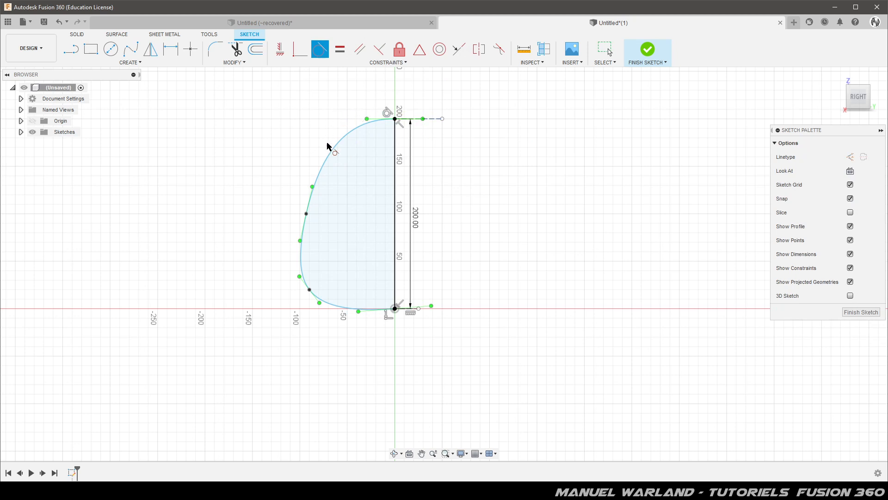
click(358, 308)
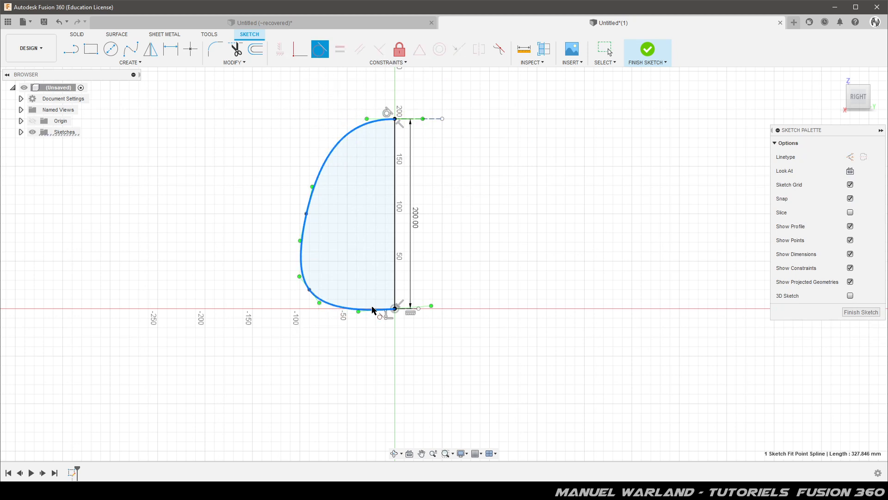
click(411, 310)
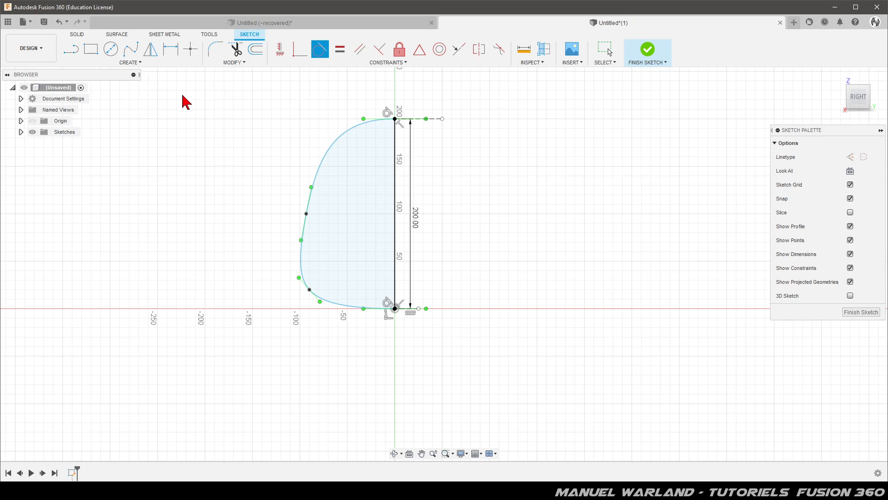
key(Escape)
Shape the spline into a half-egg by moving its upper fit point to about Y -30, Z 180 mm and its lower one to Y -70, Z 30 mm.
drag(306, 214, 367, 129)
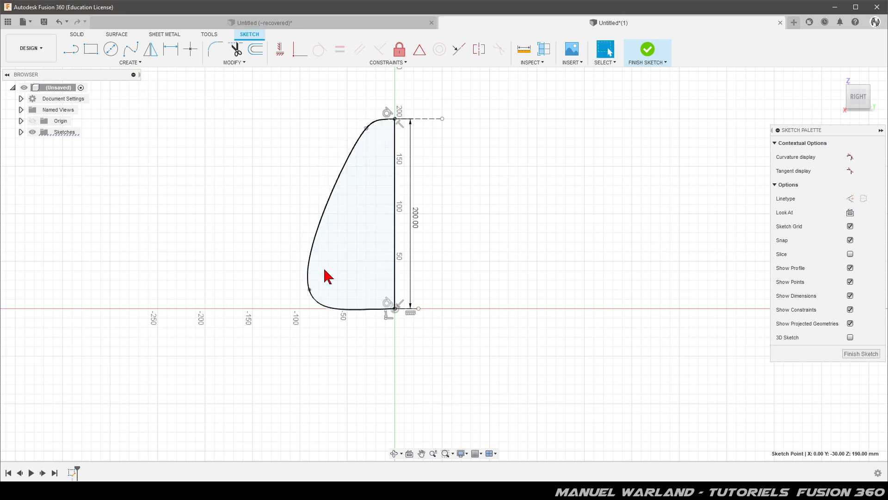
drag(310, 290, 329, 271)
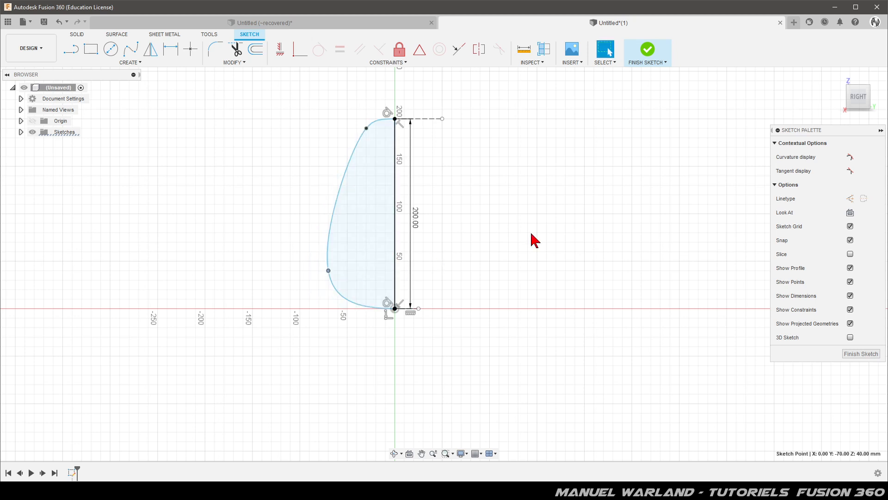
drag(366, 128, 357, 157)
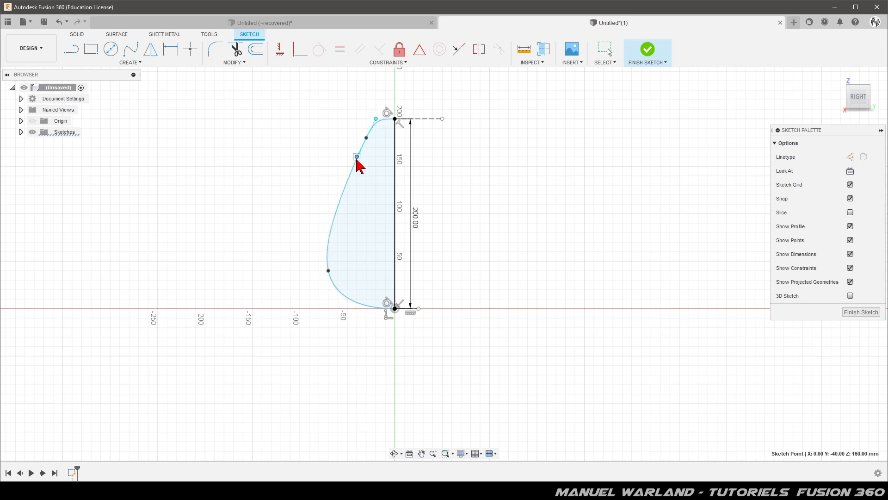
key(Escape)
click(378, 195)
click(494, 259)
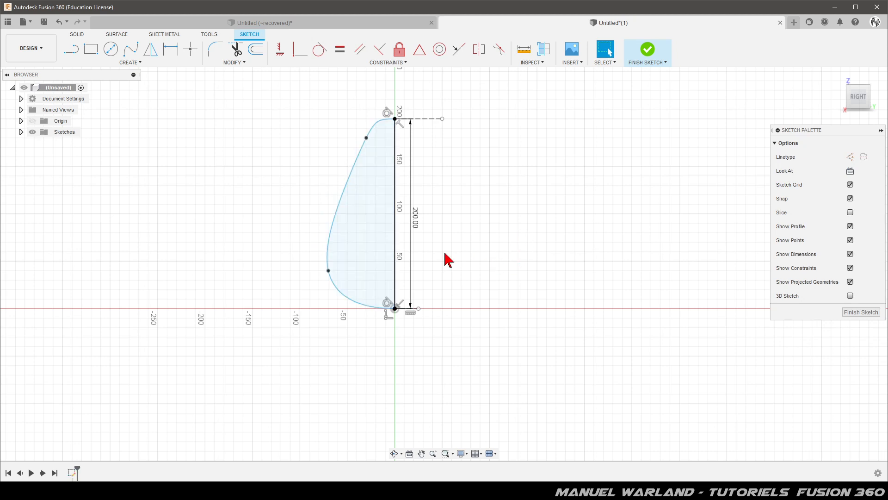
drag(328, 272, 332, 281)
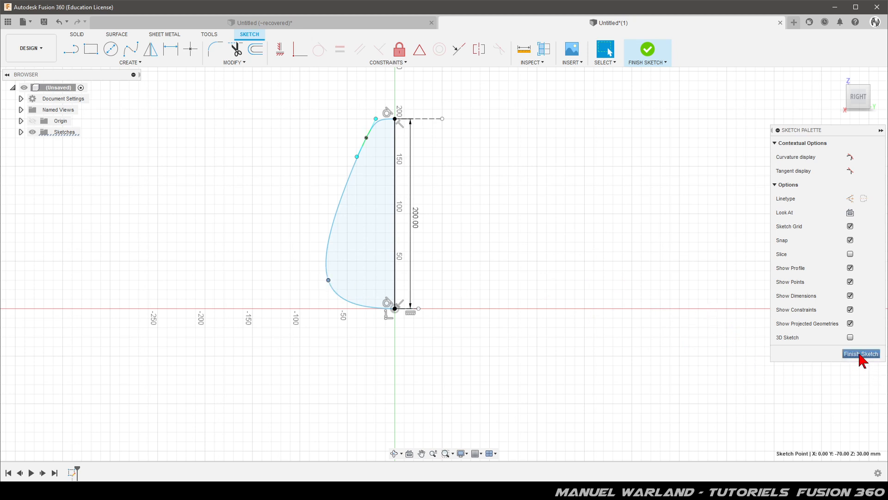
Draw a slanted line about 221 mm long outside the spline, from above its upper end down to the horizontal axis.
click(66, 52)
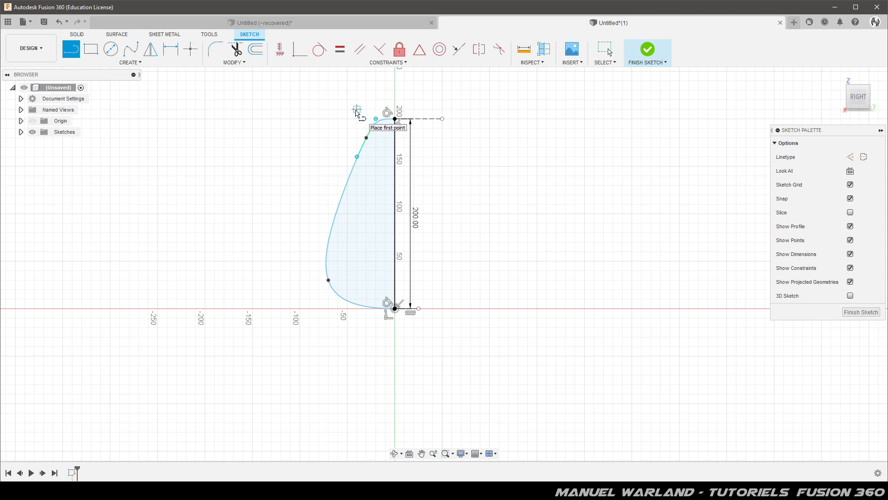
click(356, 110)
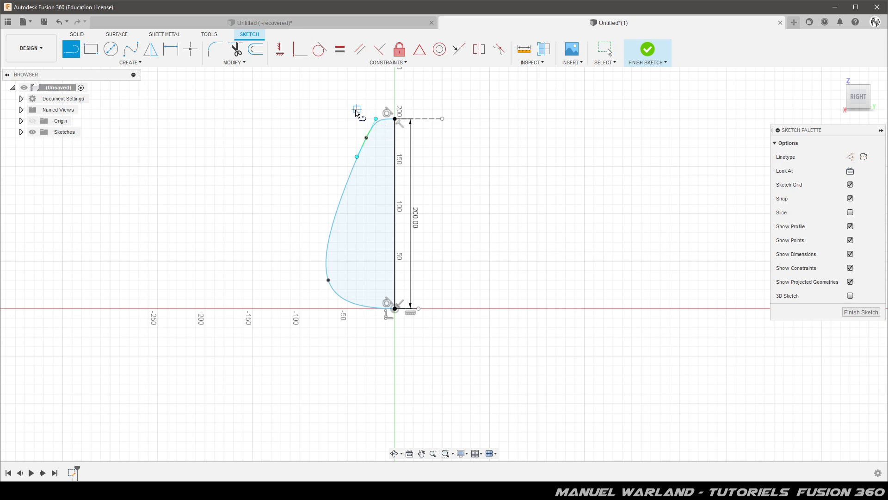
click(291, 308)
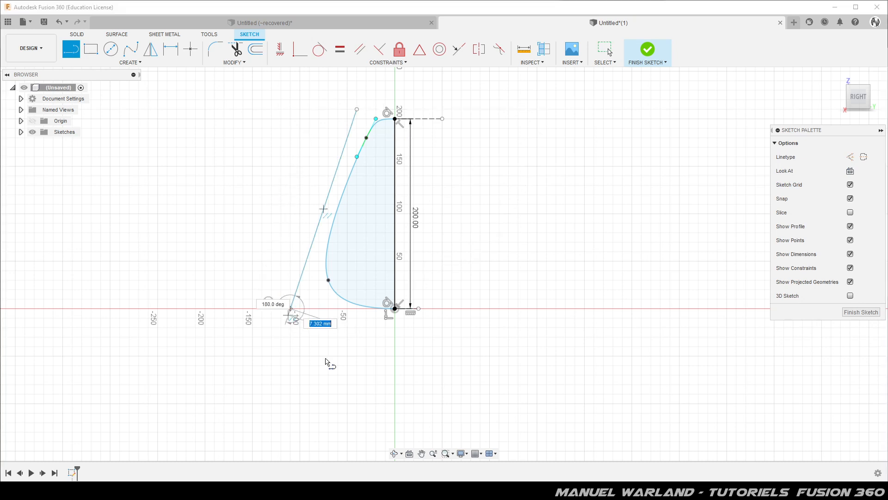
Dimension the distance between the slanted line's lower endpoint and the origin at 120 mm.
key(Escape)
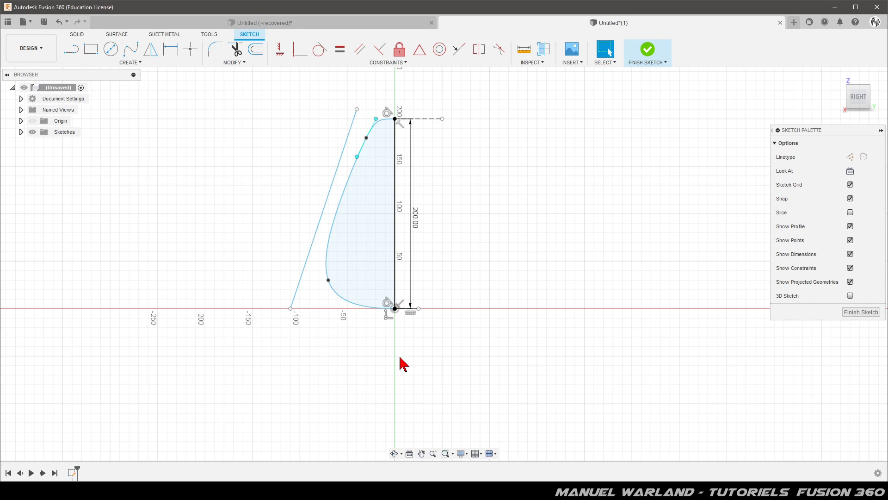
key(d)
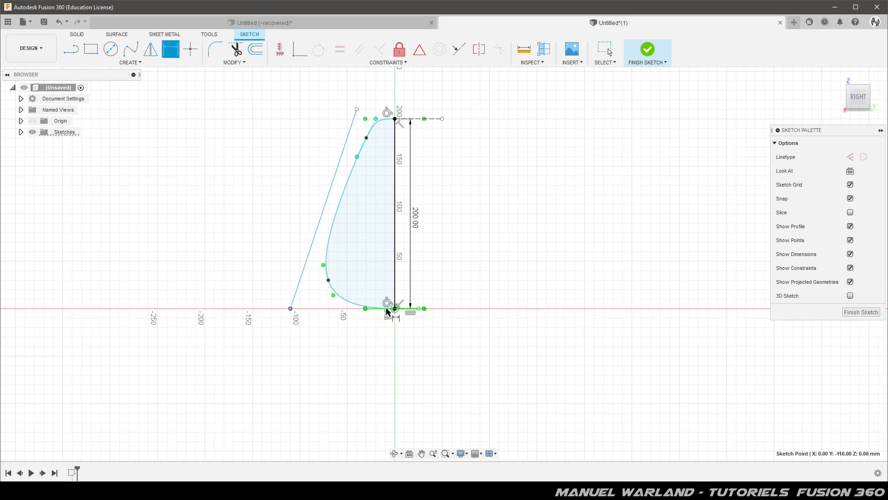
click(395, 310)
click(336, 352)
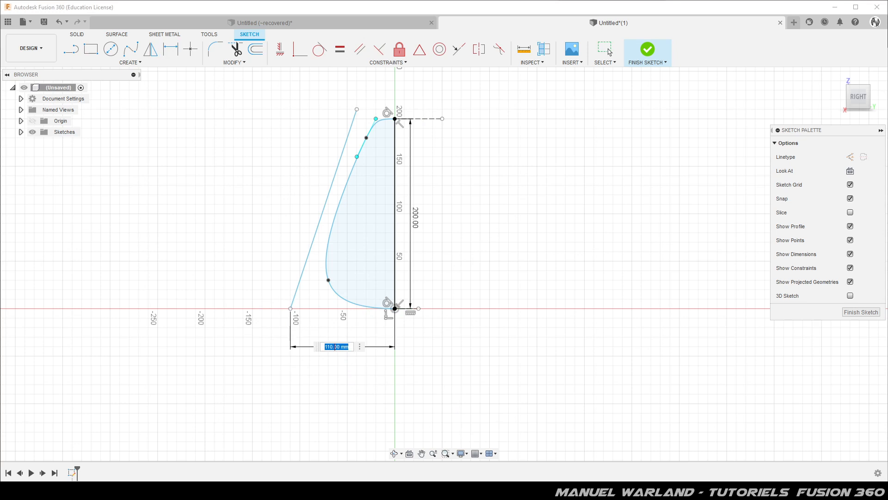
text(120)
key(Return)
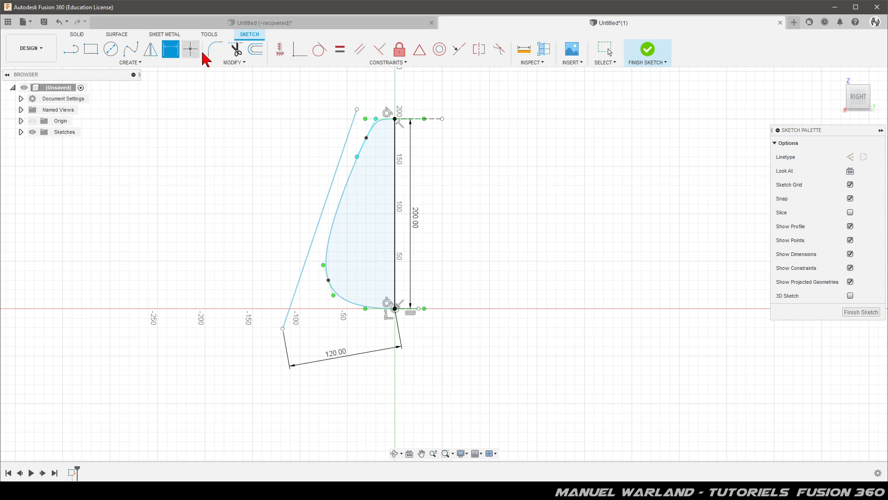
Constrain the slanted line's lower endpoint to lie horizontally level with the origin.
click(283, 329)
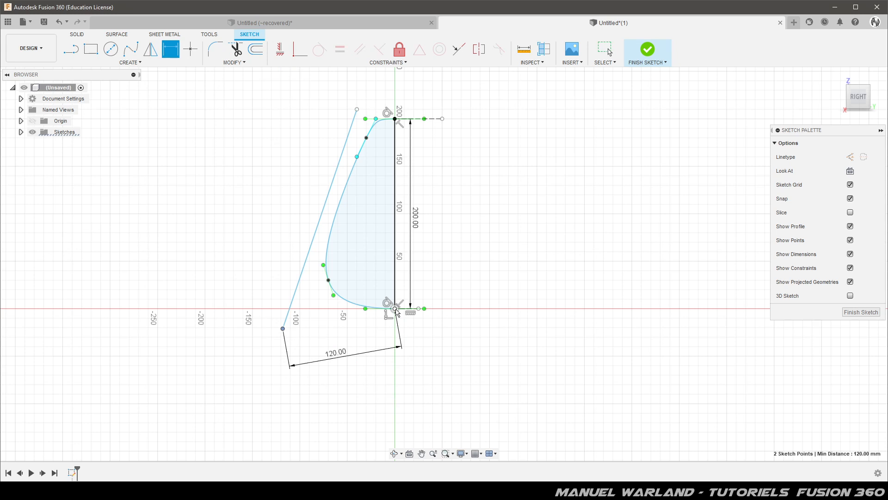
key(Escape)
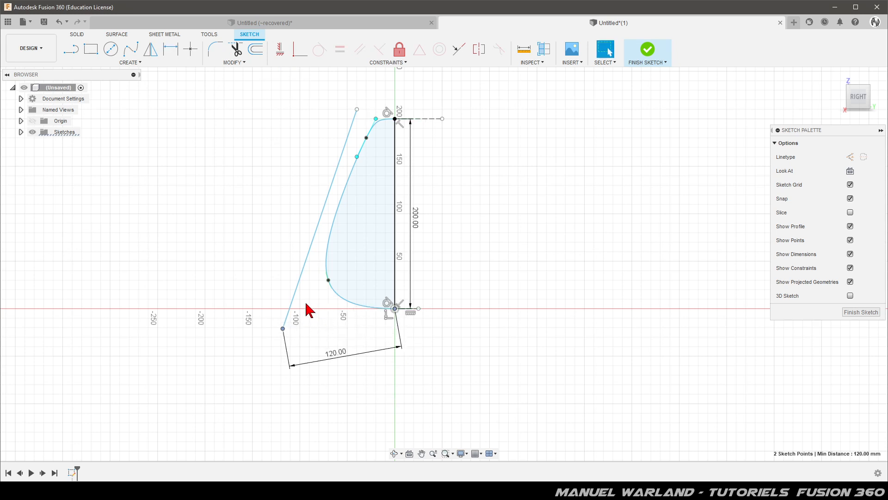
click(280, 48)
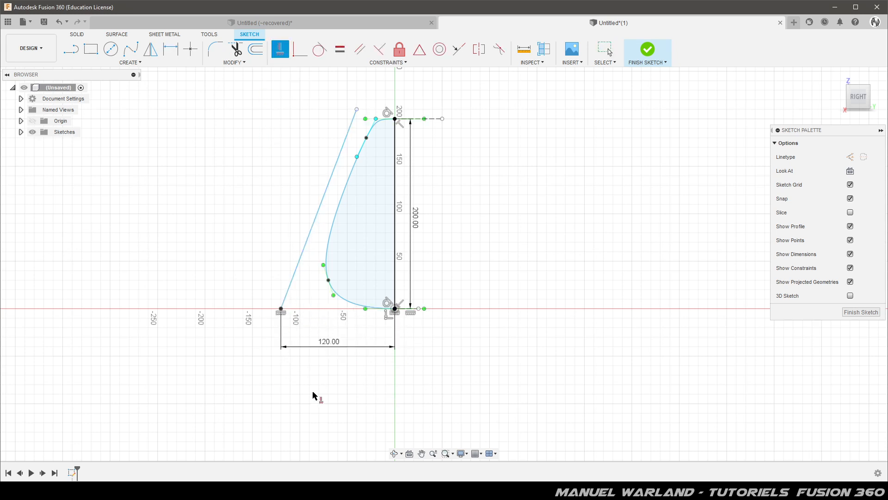
key(Escape)
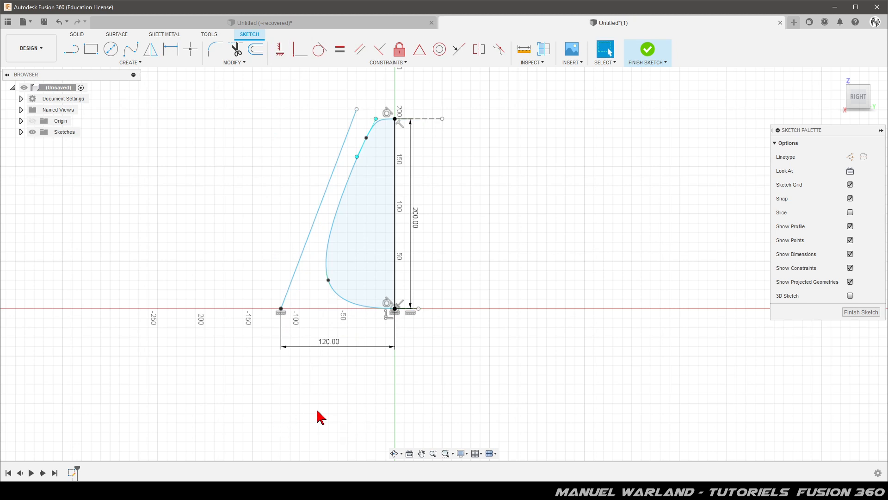
Dimension the horizontal distance between the slanted line's upper endpoint and the origin at 60 mm.
key(d)
click(358, 111)
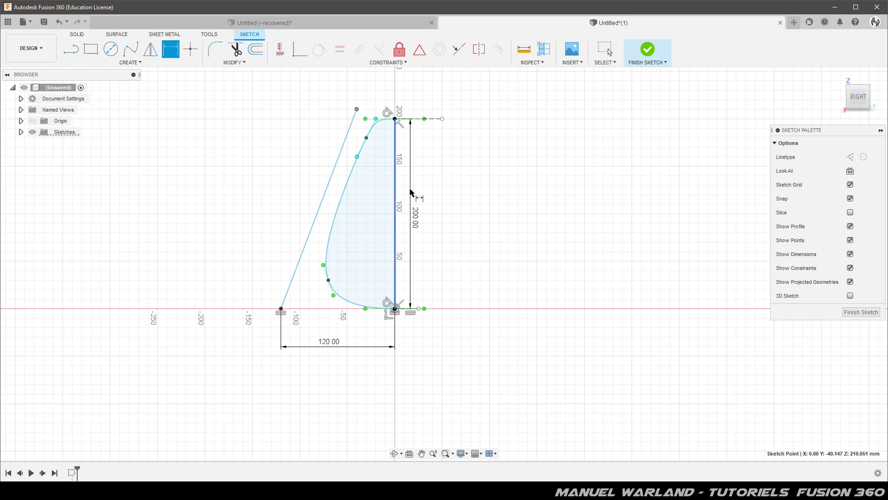
click(395, 308)
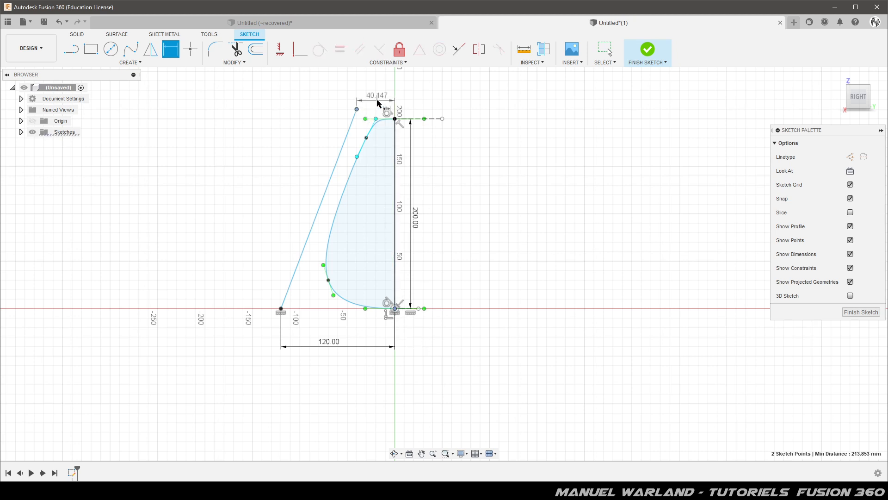
click(379, 100)
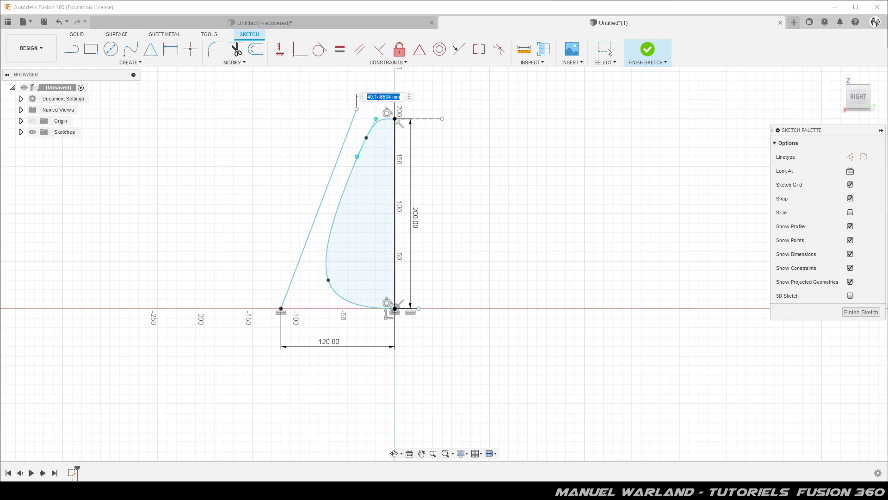
text(60)
key(Return)
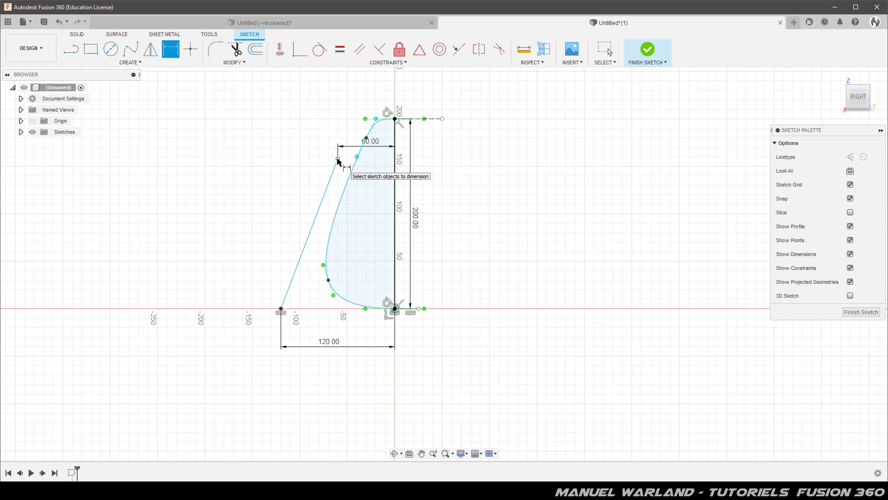
Constrain the slanted line's upper endpoint horizontally level with the vertical line's upper end and finish the sketch.
click(338, 159)
click(280, 52)
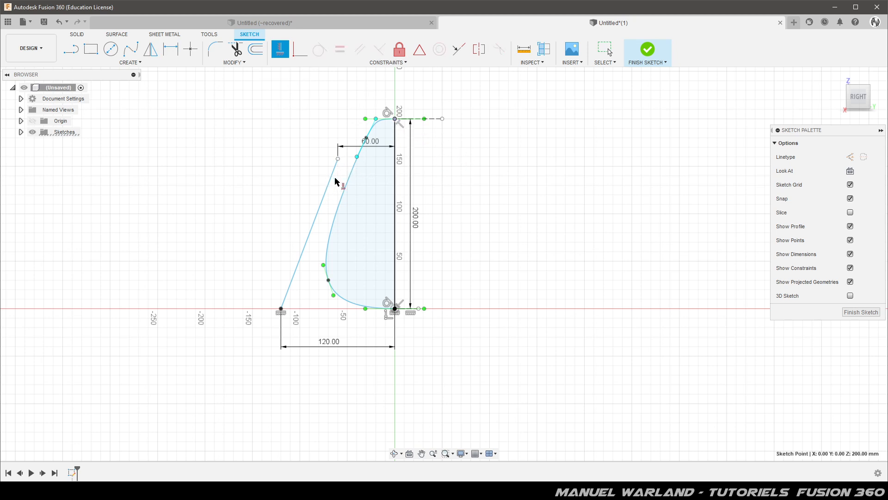
click(338, 159)
click(393, 120)
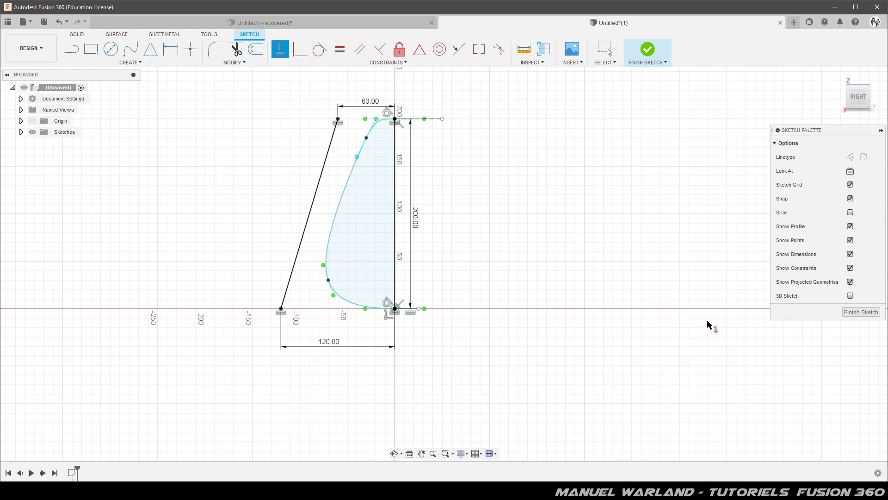
click(862, 314)
Revolve the half-egg profile 360 degrees around the vertical line as a new solid body.
scroll(339, 417, down, 4)
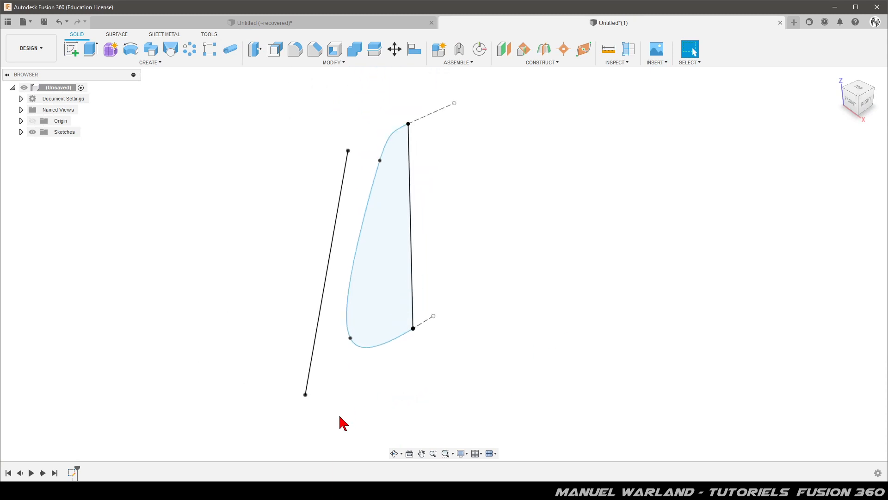
click(382, 244)
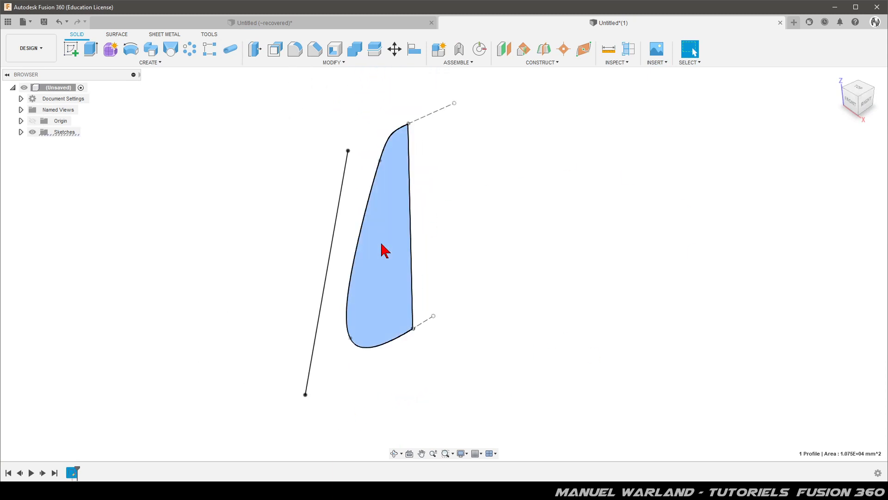
click(131, 50)
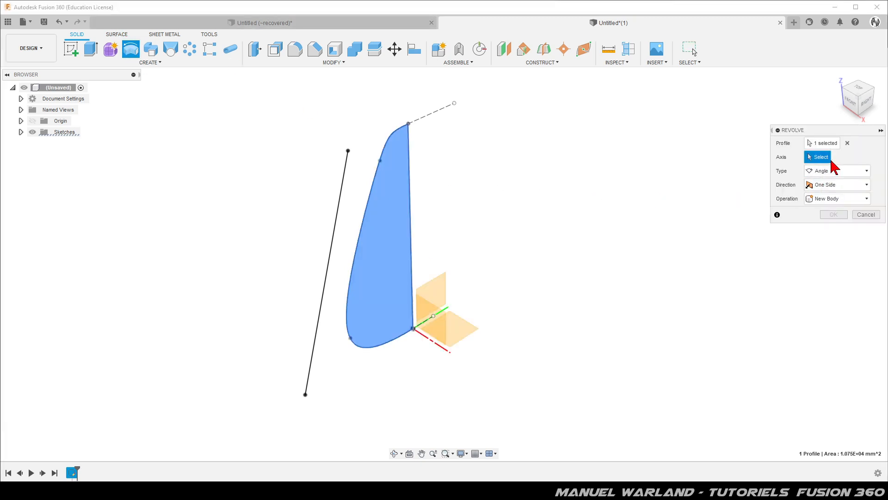
click(411, 195)
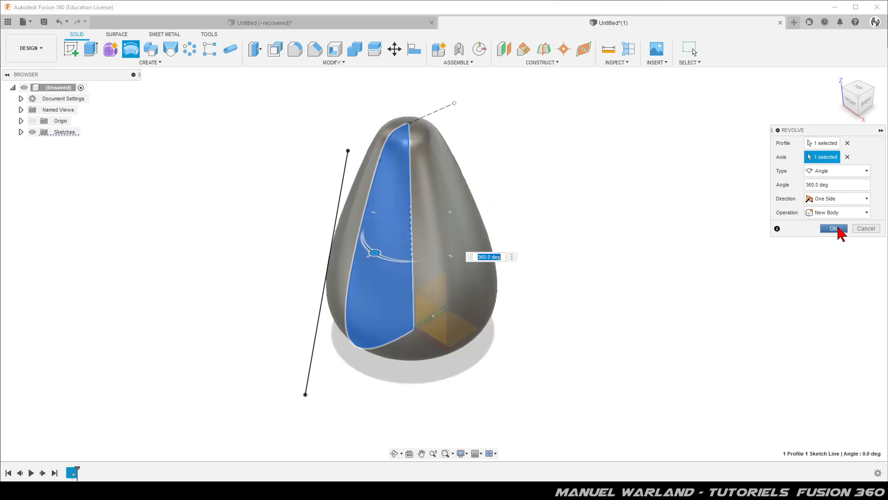
click(836, 228)
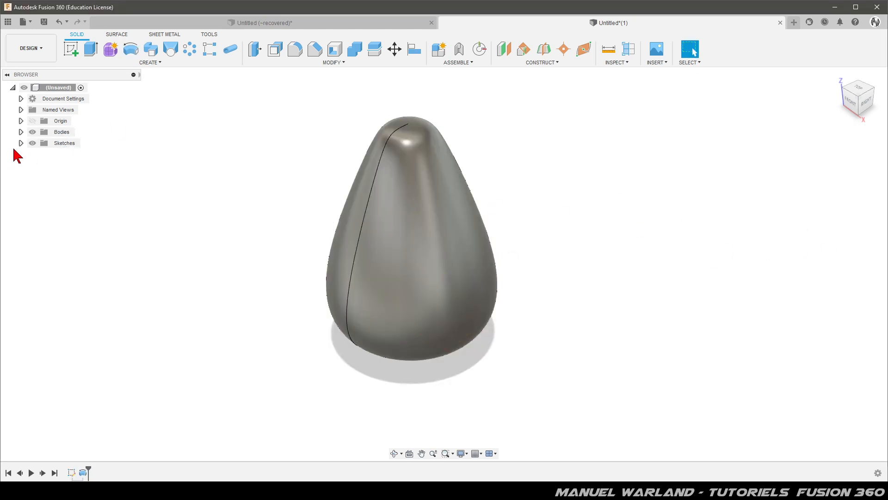
Show the profile sketch again and hide the revolved egg body.
click(21, 143)
click(42, 155)
click(41, 155)
click(21, 132)
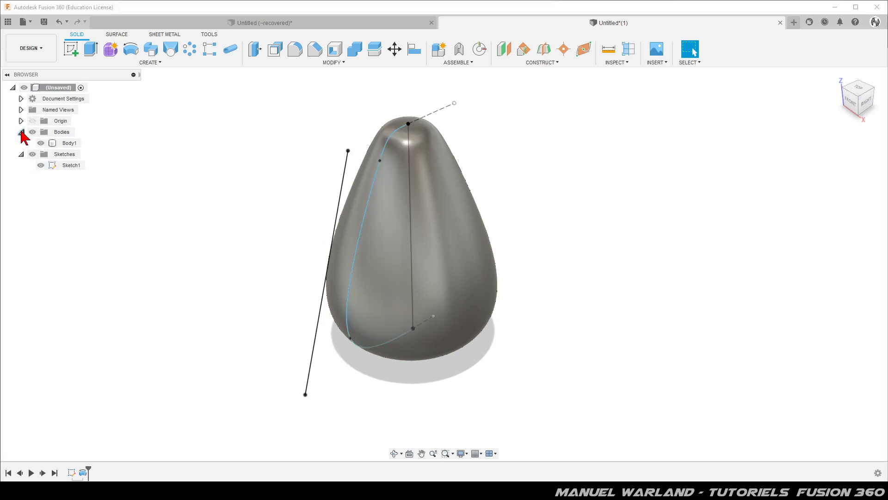
click(41, 143)
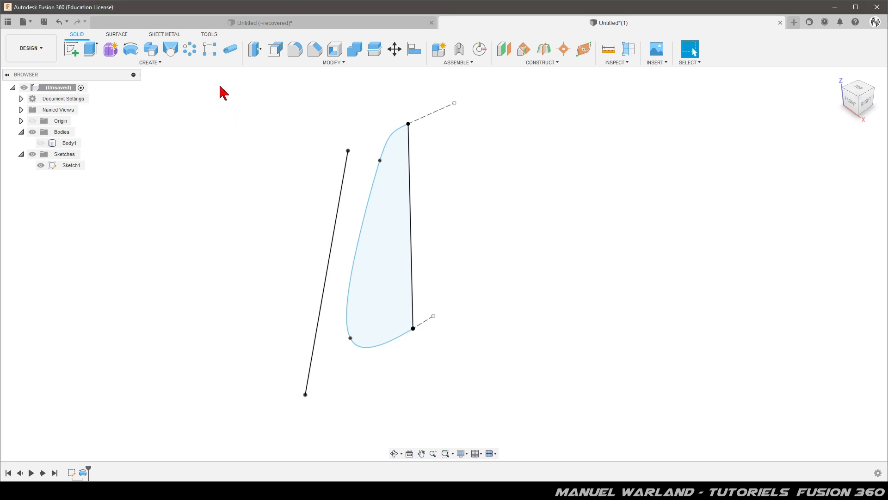
Revolve the slanted line 359 degrees around the vertical line as a new surface body, leaving a narrow slit.
click(119, 35)
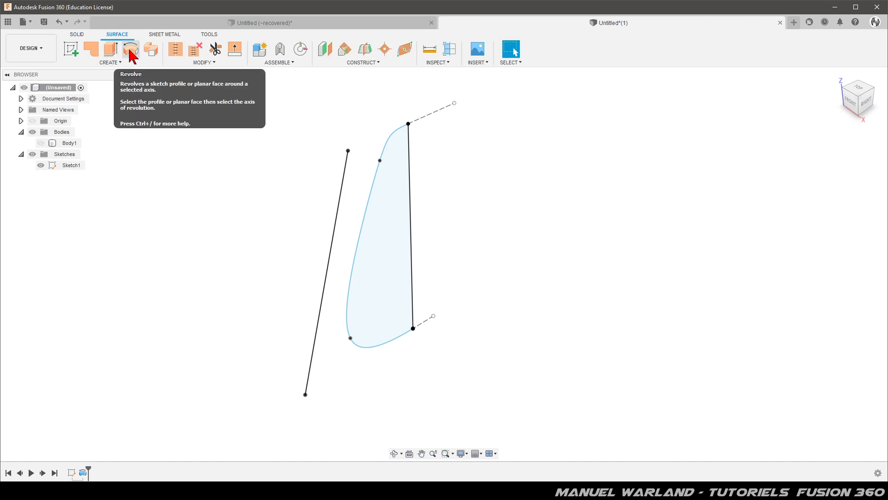
click(132, 50)
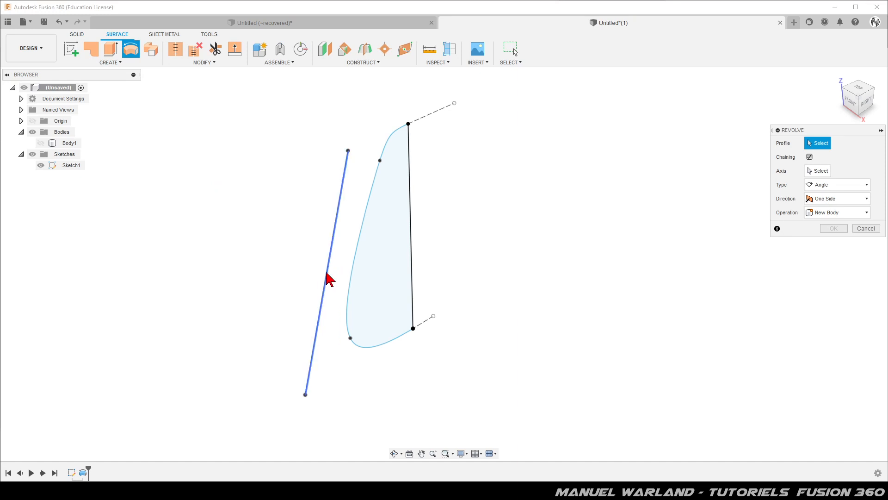
click(329, 277)
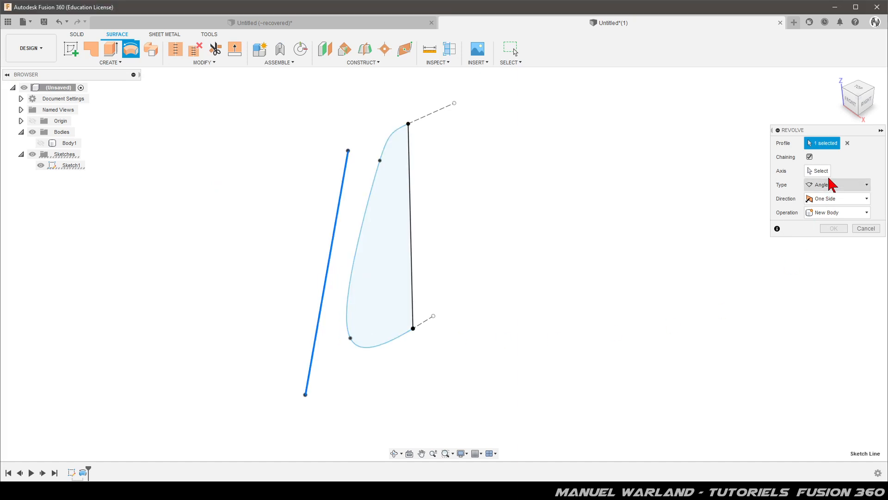
click(411, 202)
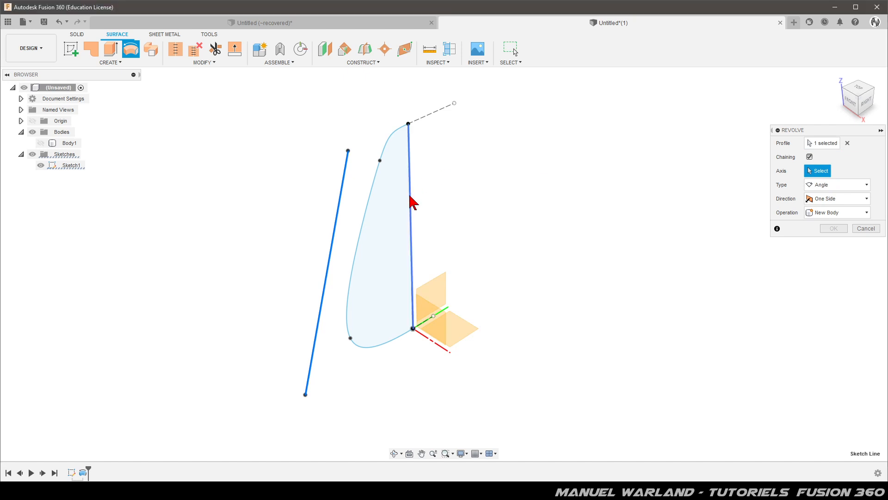
scroll(278, 278, up, 4)
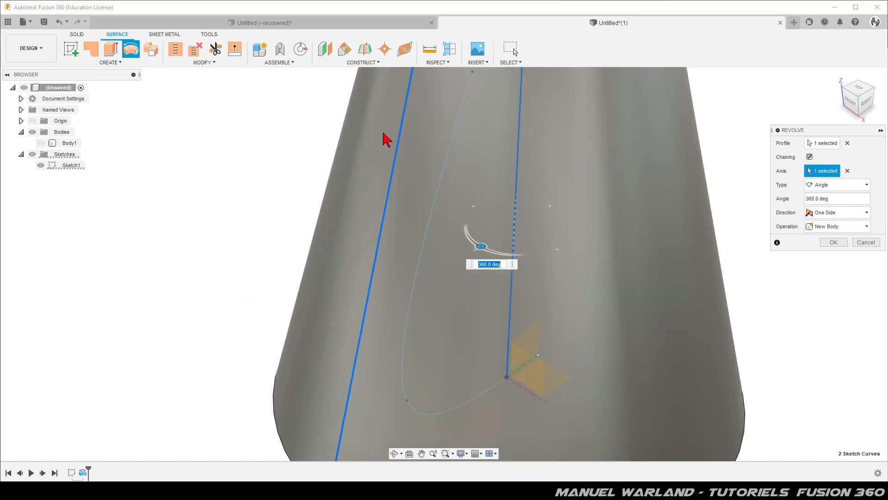
double_click(835, 198)
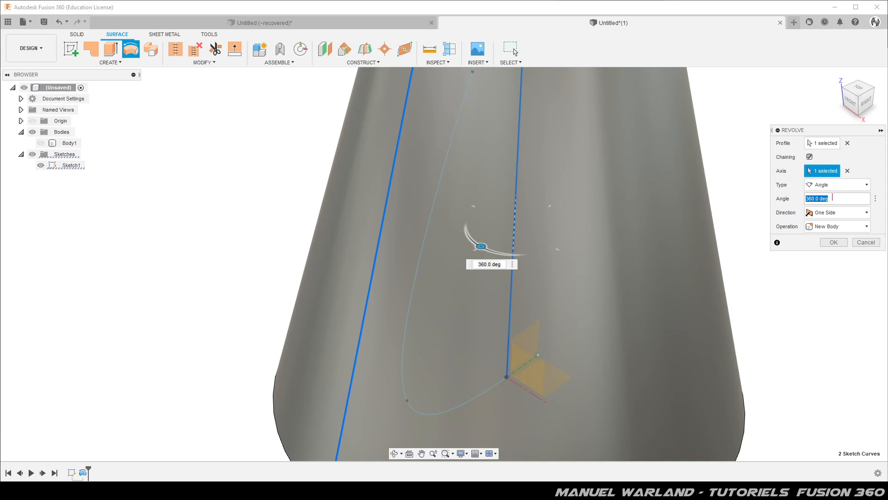
text(359)
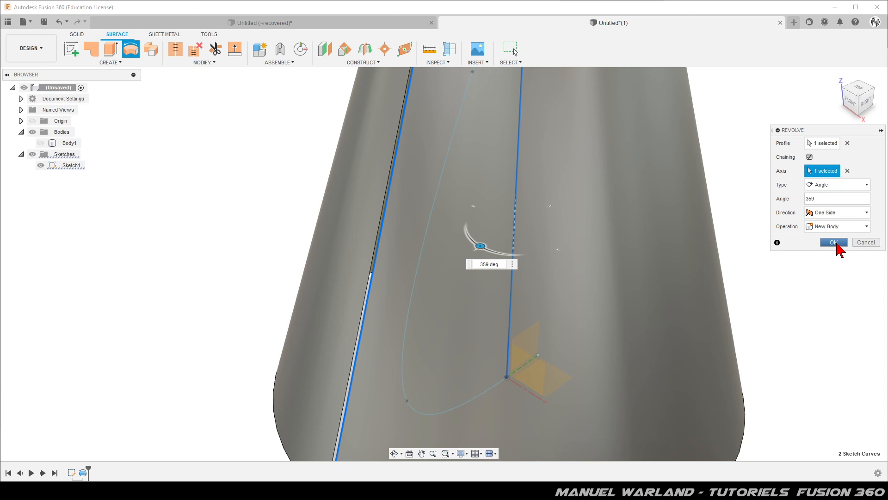
click(834, 242)
Switch to the sheet metal tools and hide the profile sketch, keeping the slit conical surface displayed.
scroll(278, 363, down, 5)
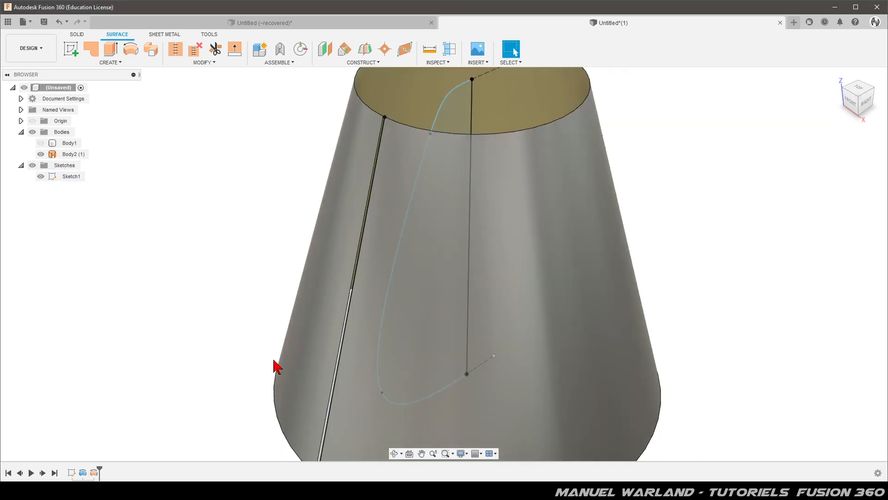
scroll(328, 169, up, 8)
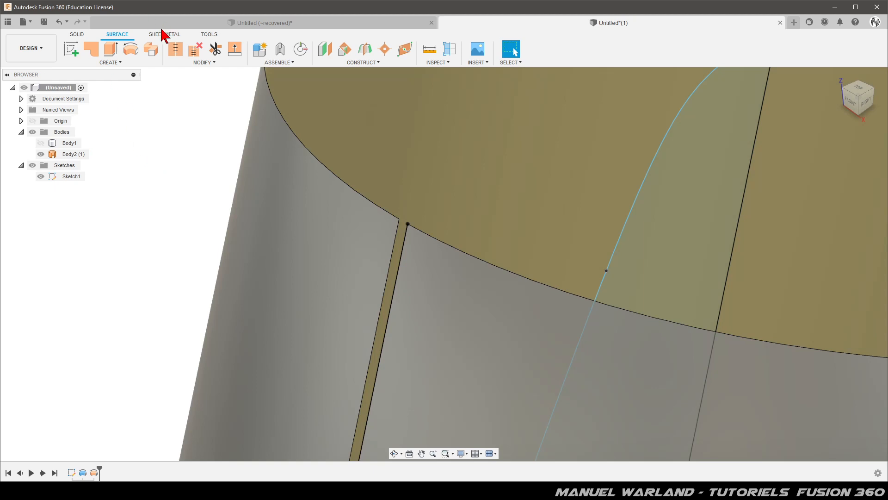
click(164, 34)
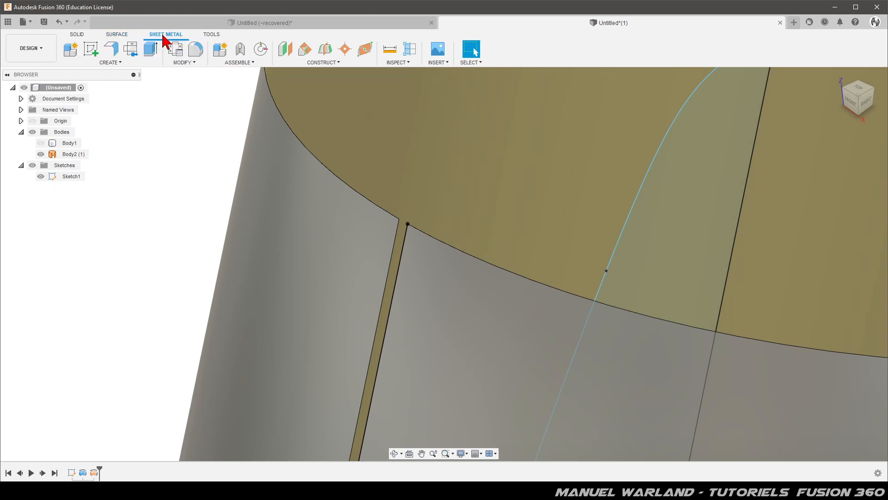
scroll(167, 141, down, 3)
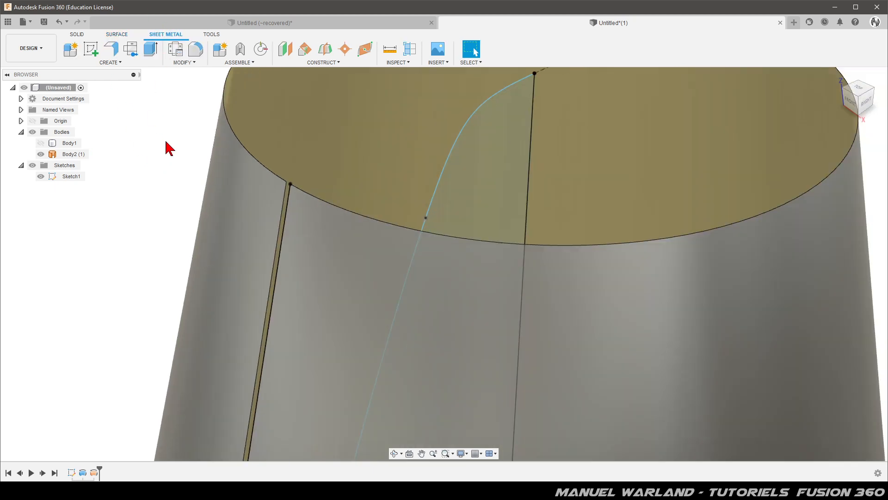
scroll(354, 118, down, 6)
shift+middle_drag(249, 368, 234, 317)
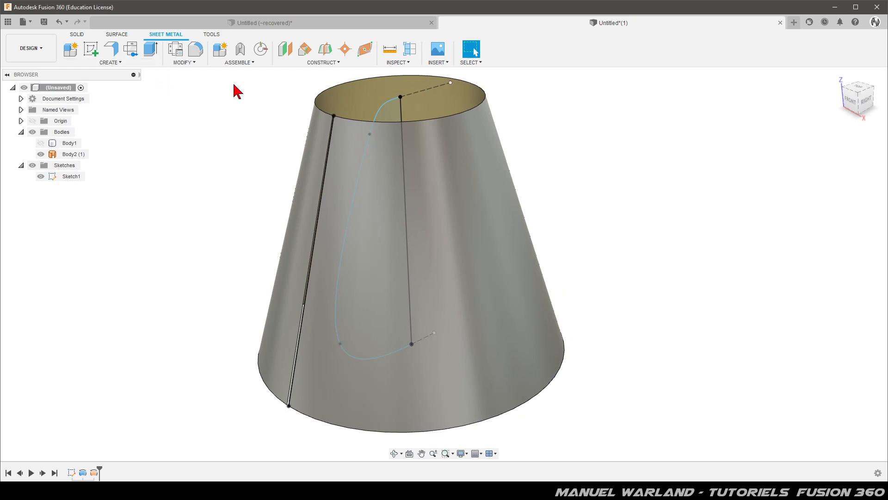
scroll(326, 112, up, 8)
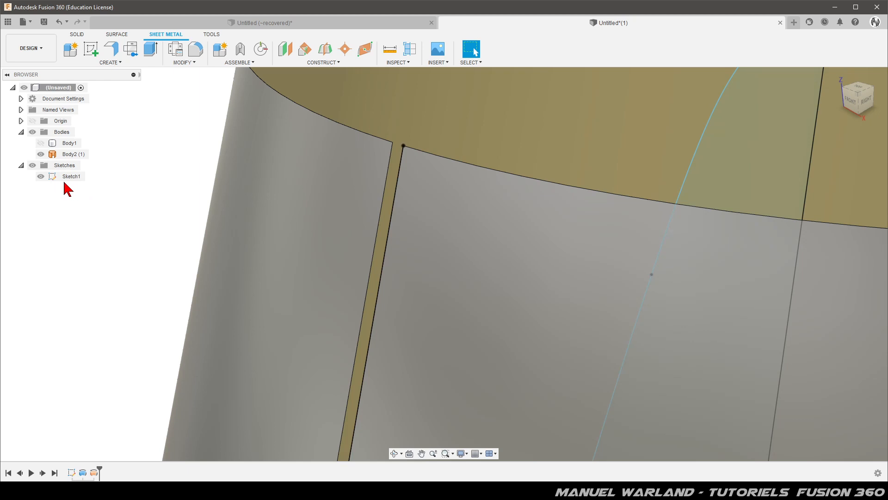
click(41, 176)
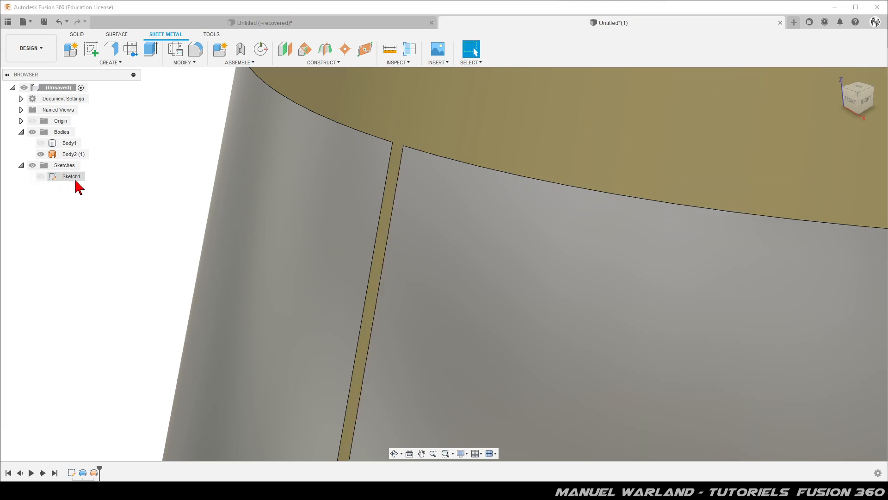
Create a sheet metal flange from the slanted sketch line at the slit, with distance -0.5 mm and the Aluminum (mm) rule, as a new body.
click(114, 50)
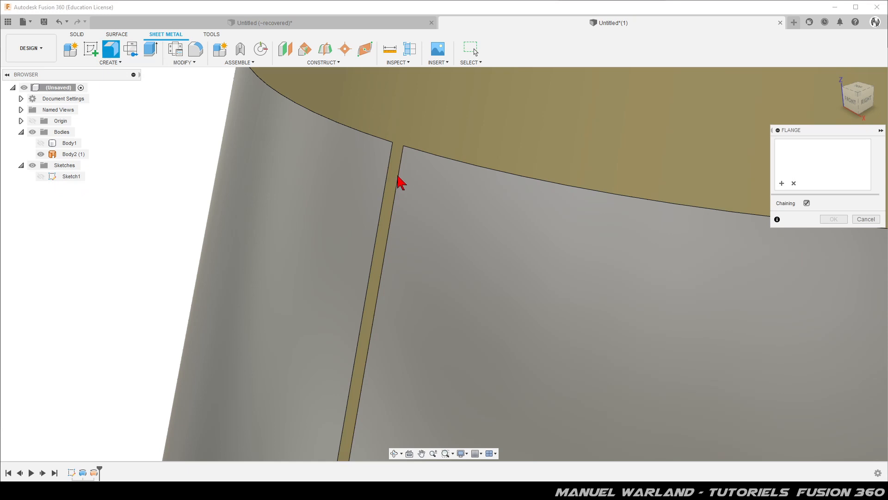
click(41, 176)
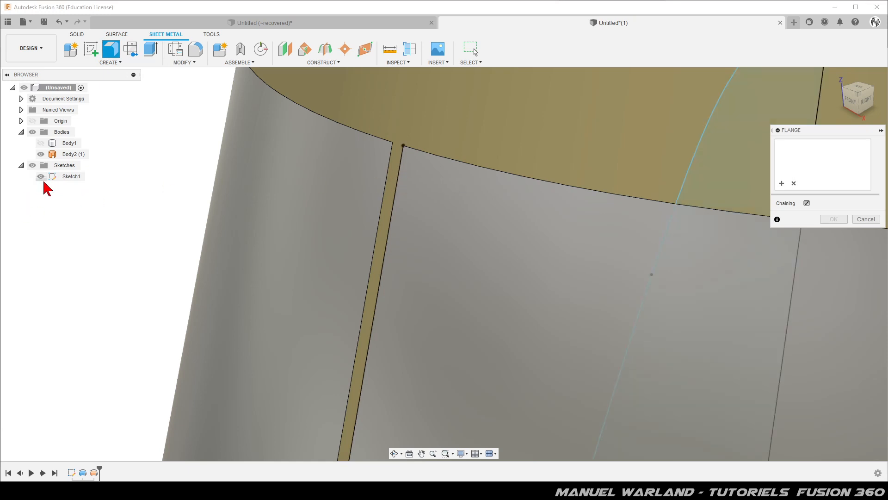
click(401, 163)
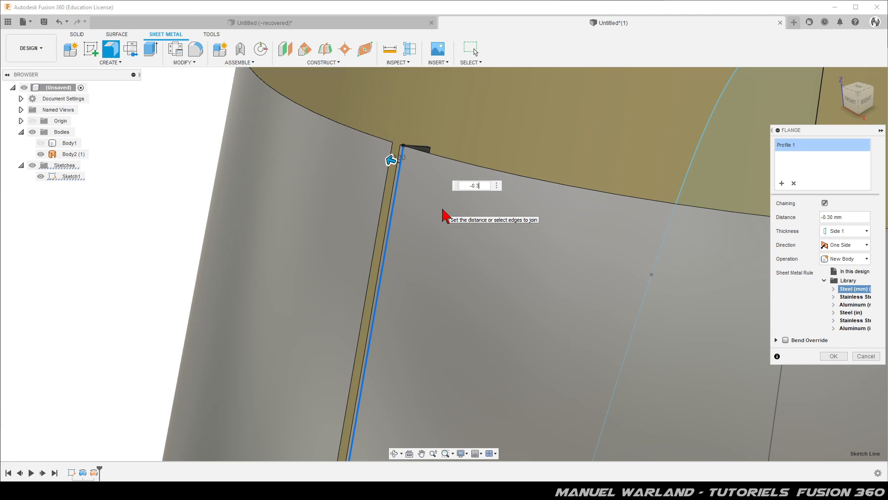
text(5)
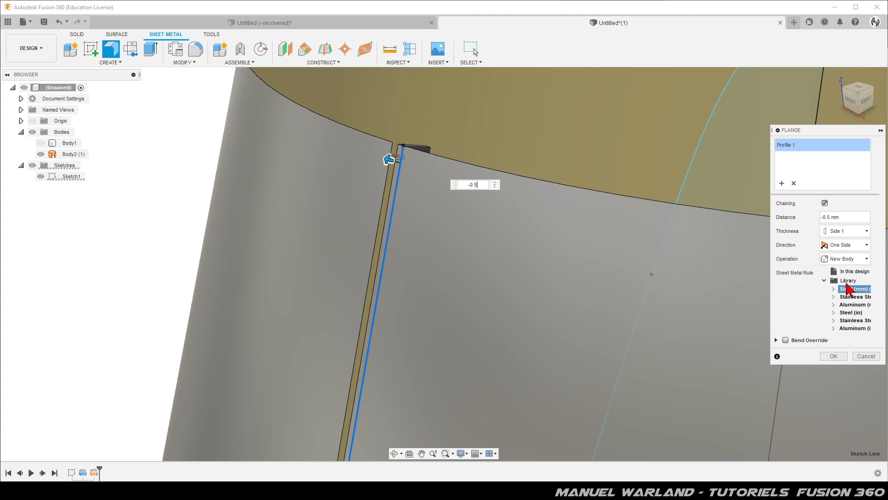
click(849, 305)
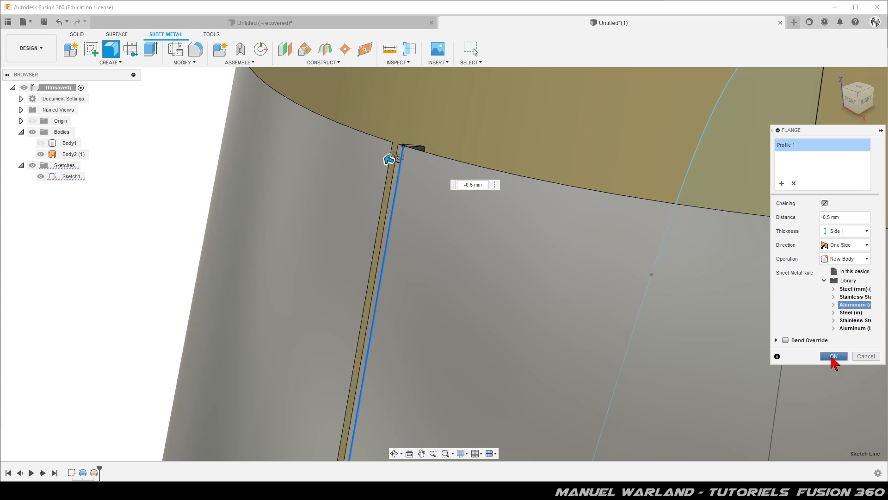
click(834, 357)
Look up the name of the aluminum rule's thickness parameter in the model parameters.
scroll(438, 131, up, 5)
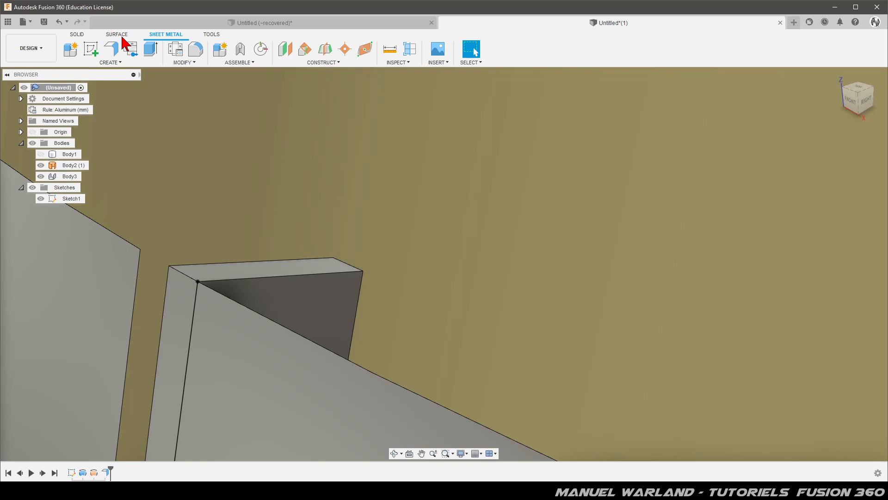
click(117, 34)
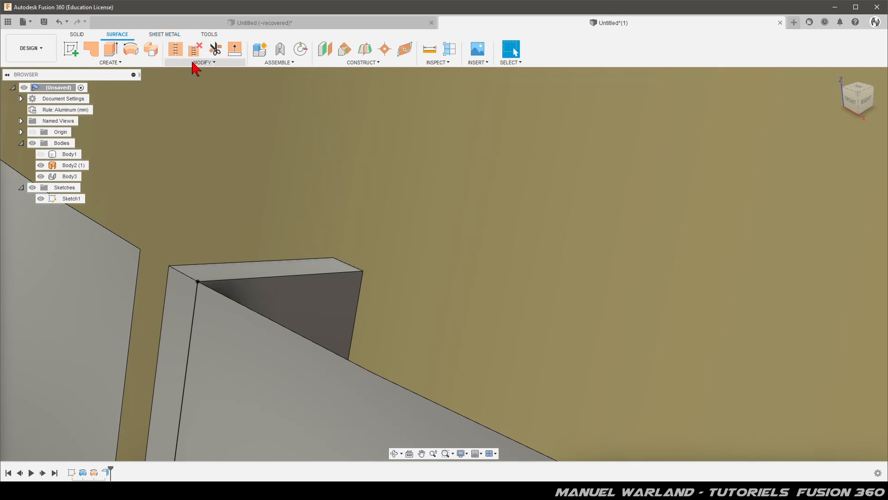
click(203, 63)
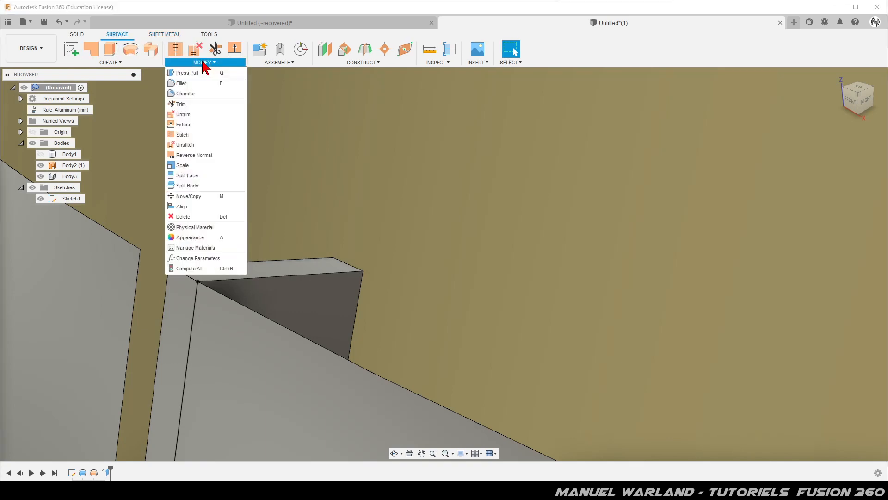
click(200, 260)
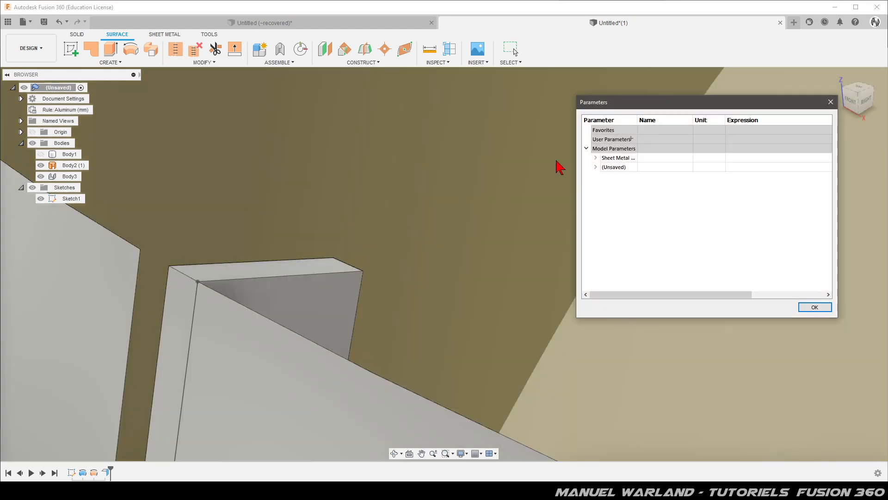
click(596, 157)
click(606, 167)
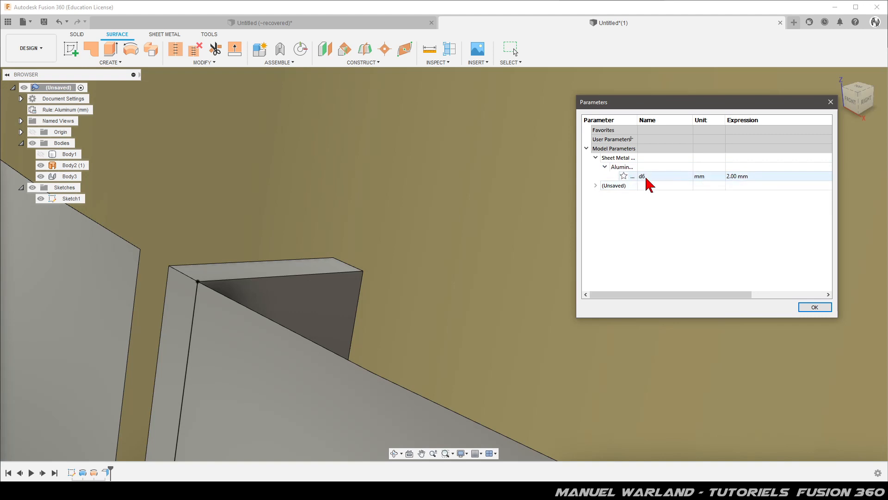
click(818, 309)
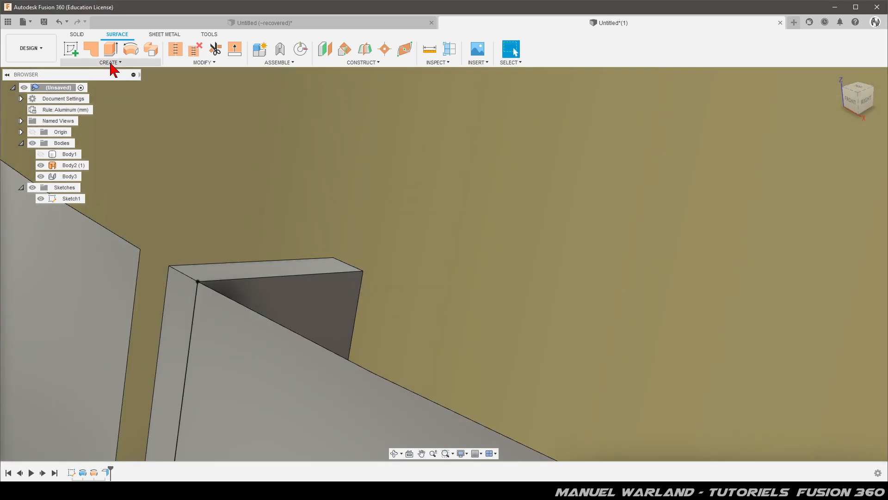
Thicken the conical surface to one side by -d6 and join it to the flange body.
click(110, 63)
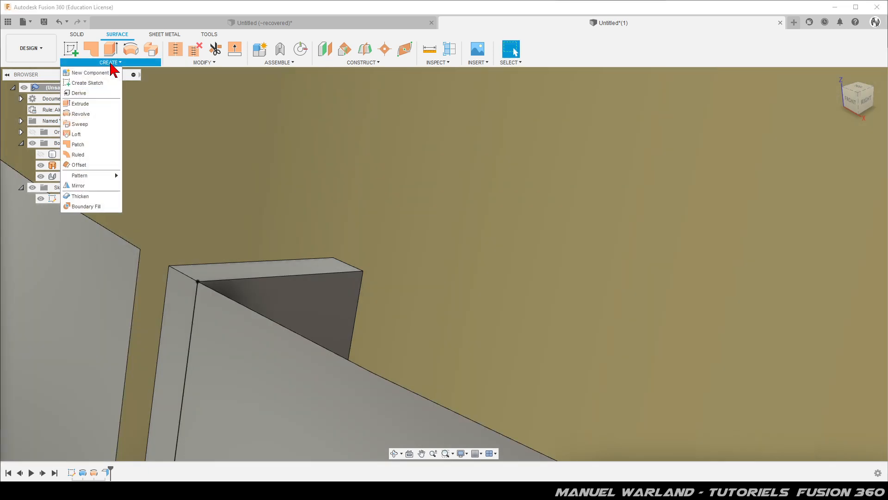
click(79, 196)
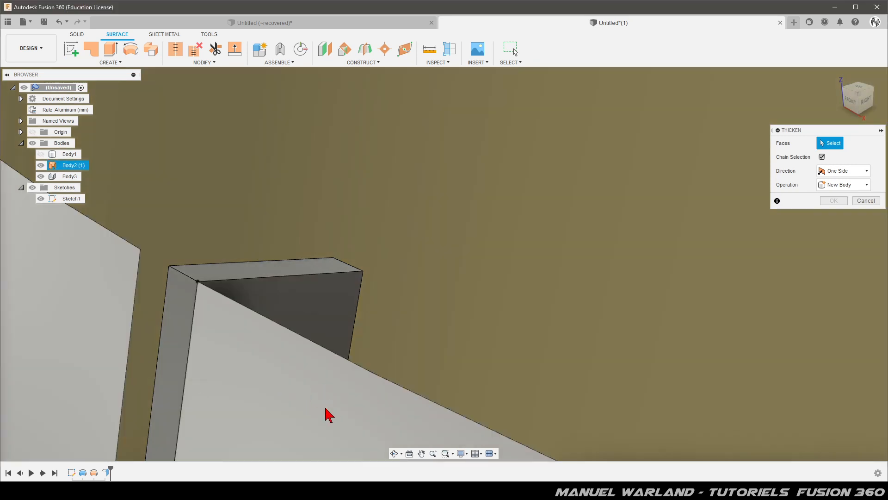
click(326, 411)
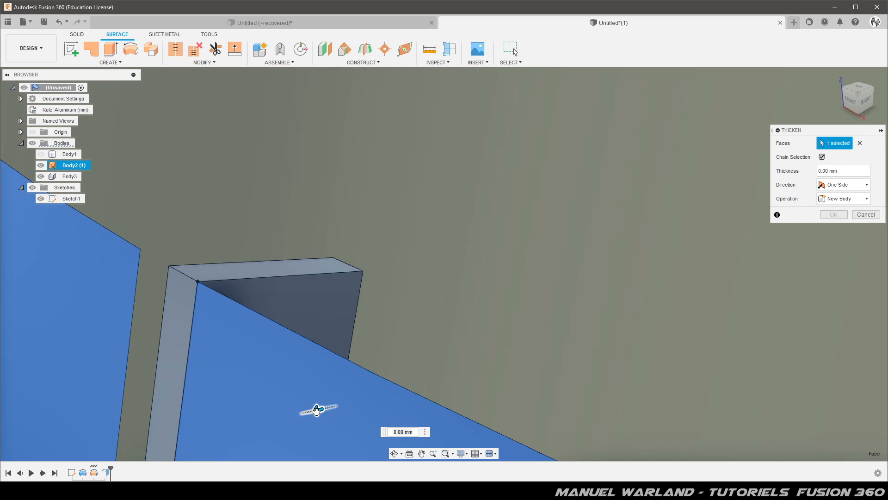
drag(358, 391, 378, 387)
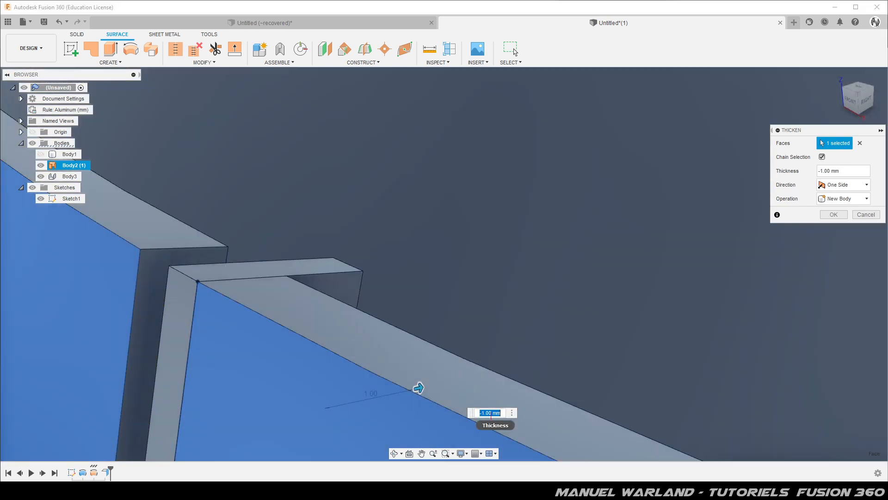
key(BackSpace)
text(-d6)
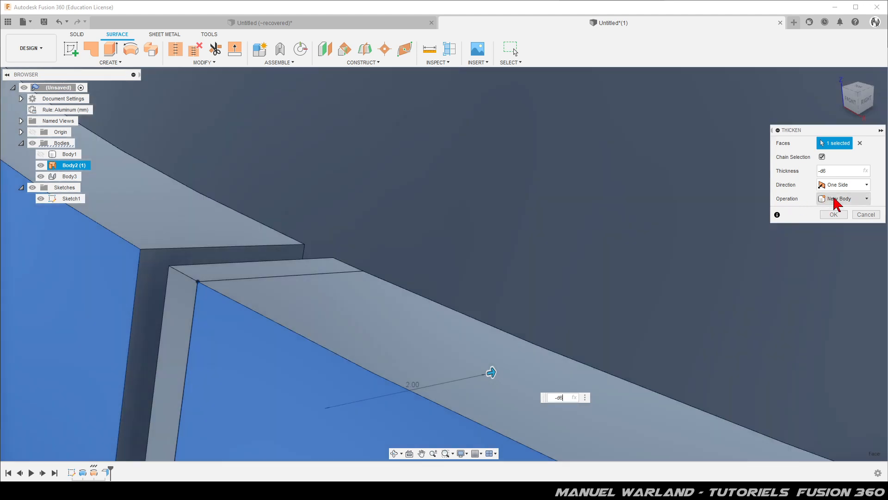
click(836, 200)
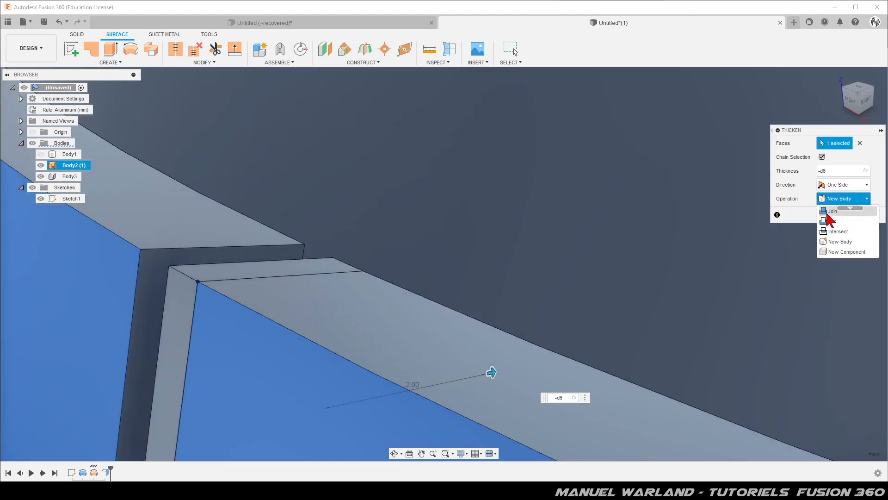
click(833, 211)
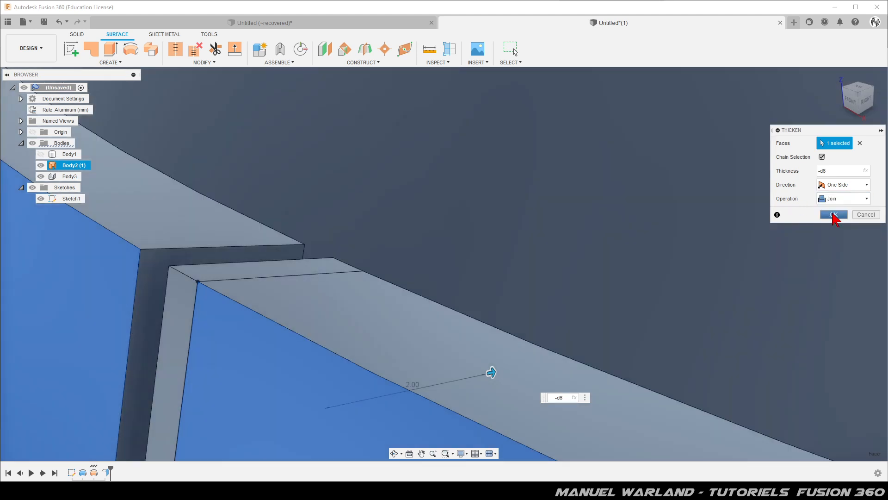
click(834, 215)
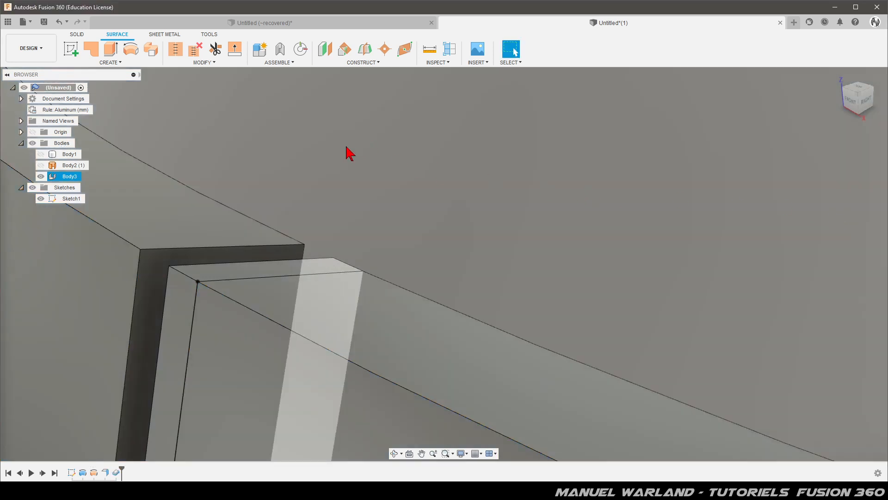
Create a flat pattern of the cone with the narrow flange face as stationary face, and return to the folded model.
scroll(306, 145, down, 5)
scroll(306, 145, down, 5)
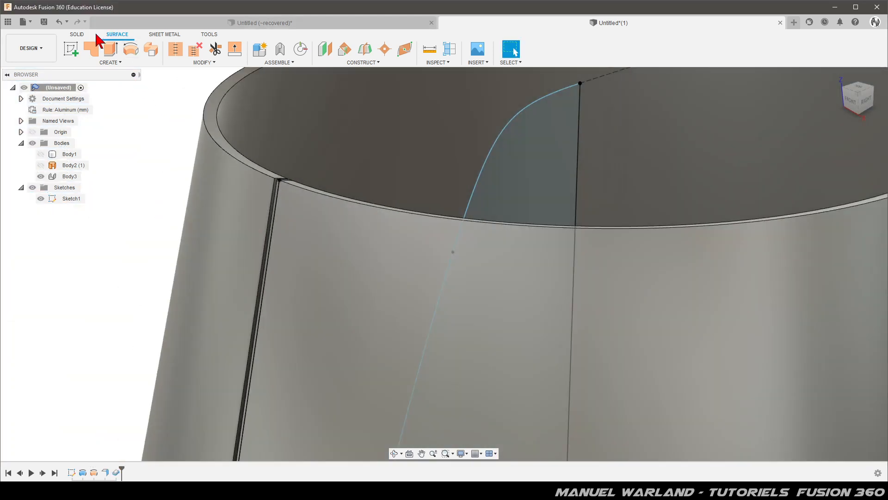
click(161, 35)
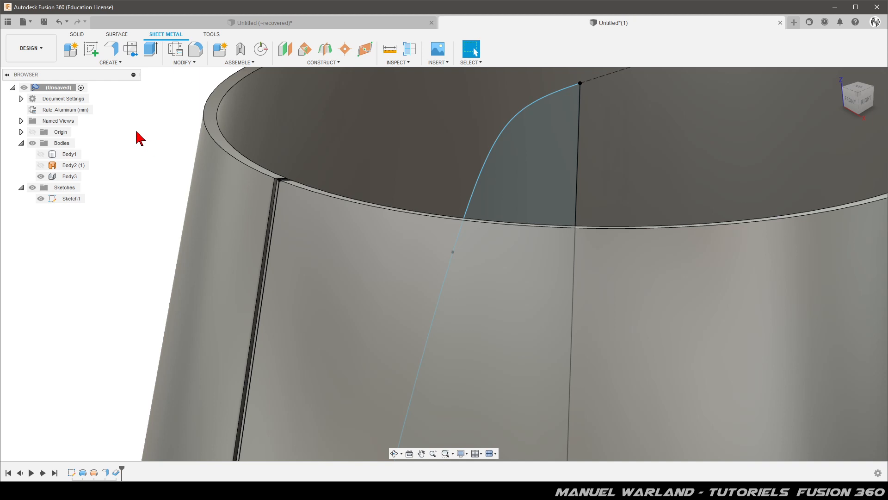
click(133, 56)
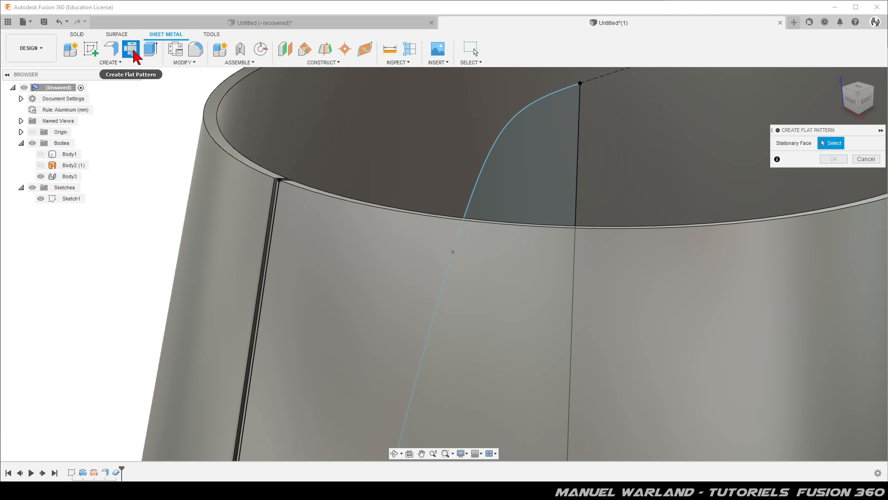
scroll(228, 193, up, 2)
scroll(264, 198, up, 2)
scroll(402, 257, up, 2)
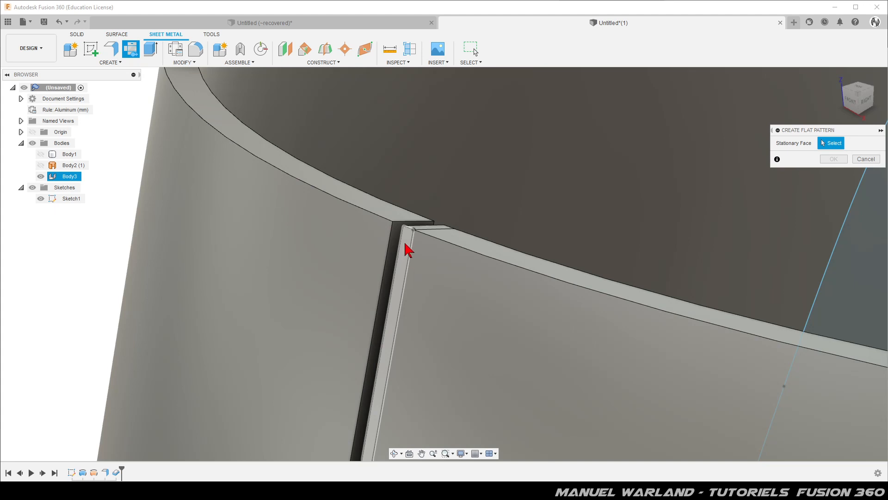
click(409, 249)
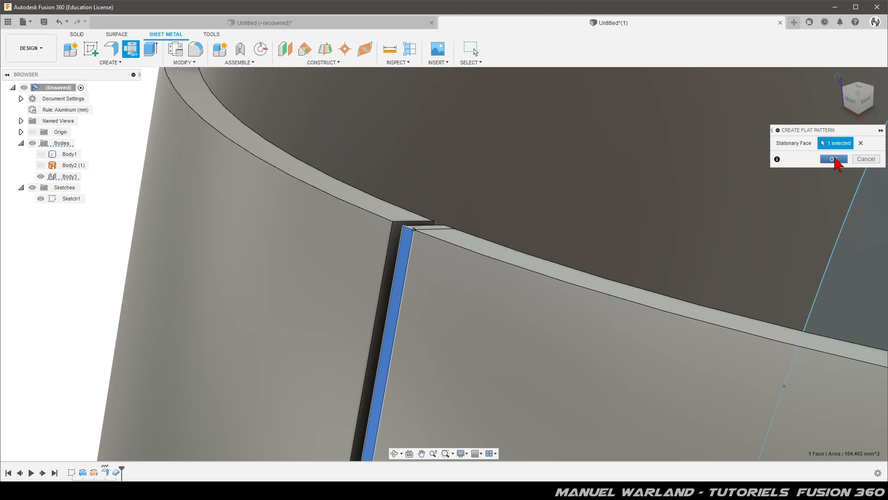
click(833, 159)
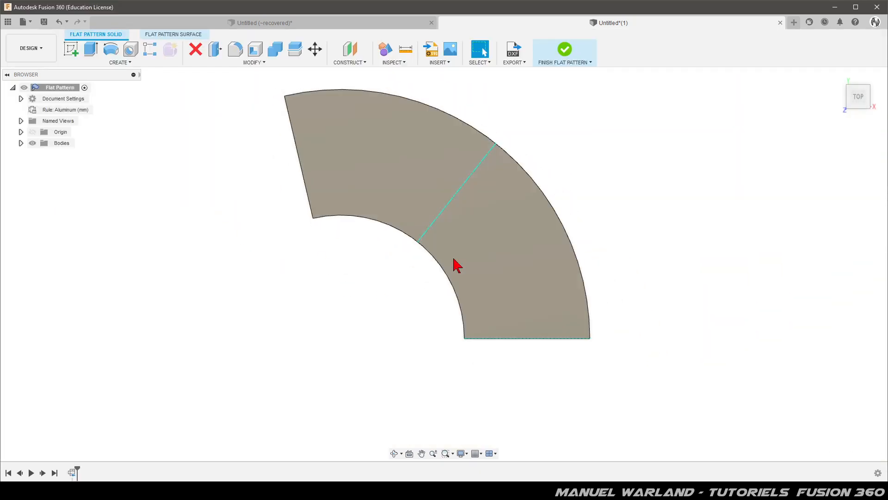
click(566, 49)
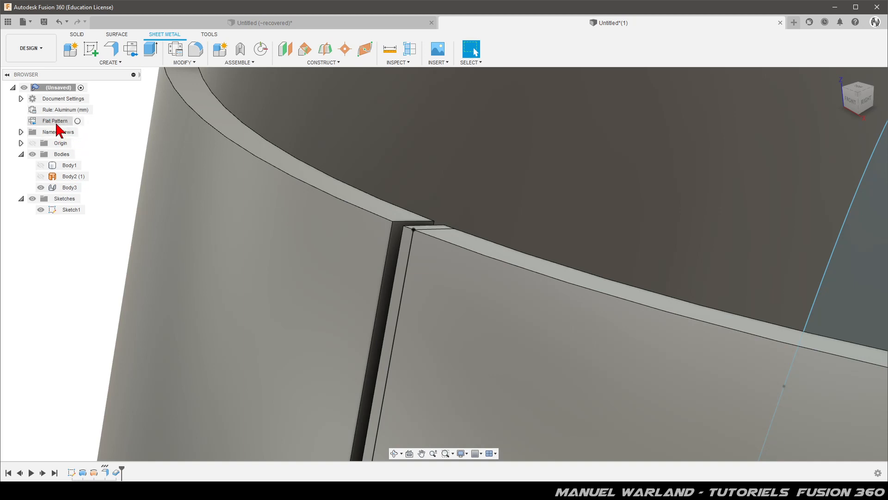
Unfold all bends of the conical sheet metal body, keeping the narrow flange face stationary.
click(181, 63)
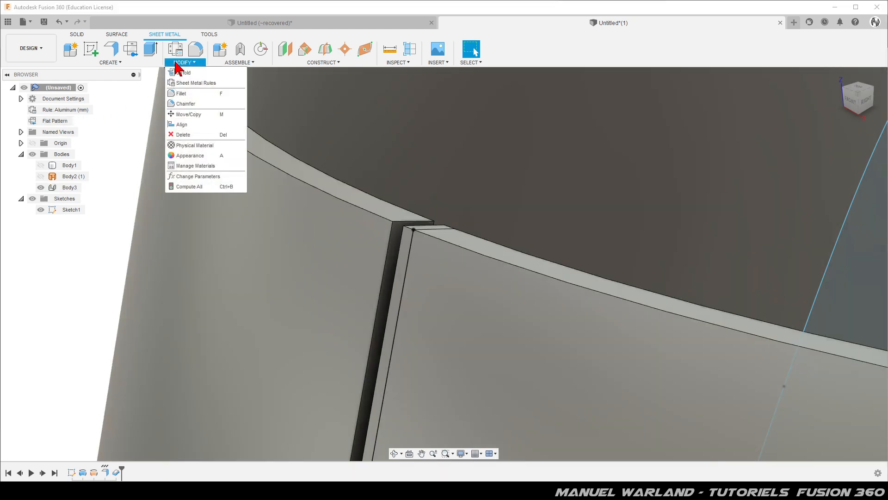
click(184, 73)
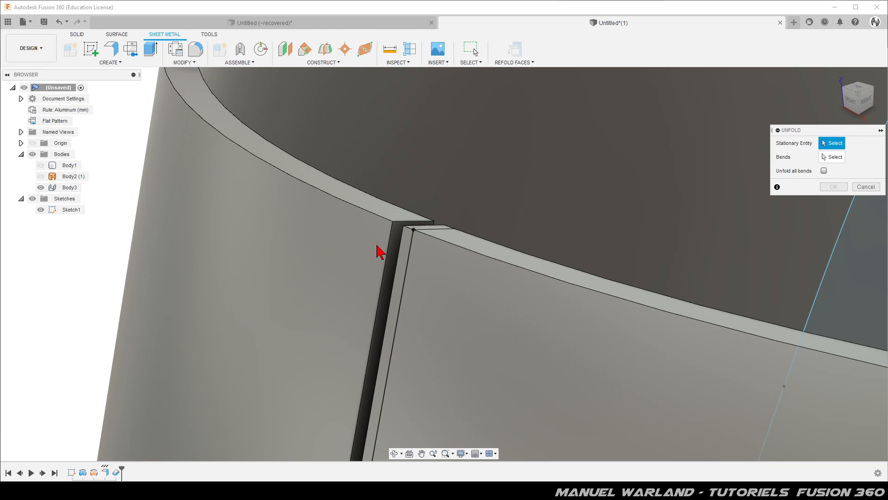
click(411, 244)
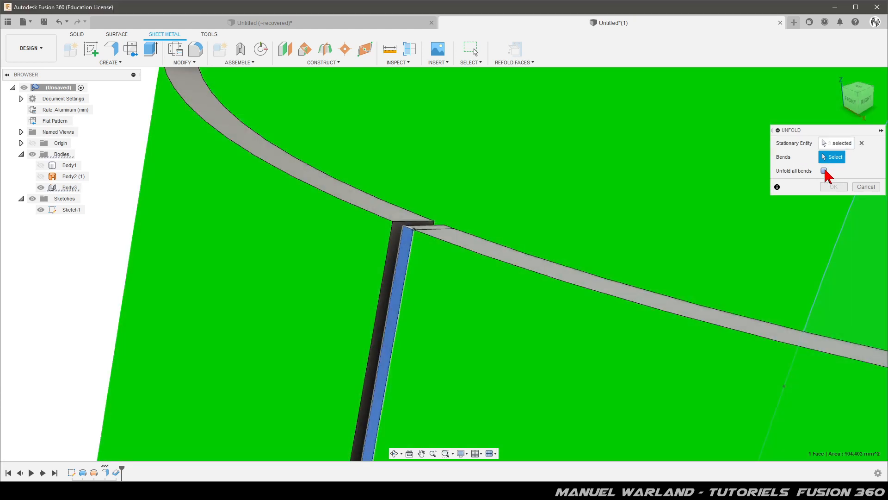
click(824, 170)
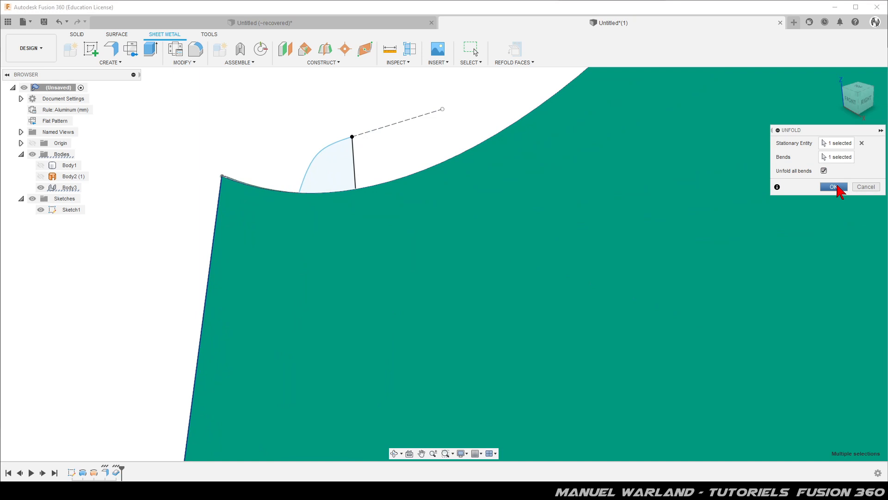
click(834, 191)
Start a sketch on the large flat face of the unfolded cone.
scroll(167, 222, down, 4)
scroll(213, 277, down, 3)
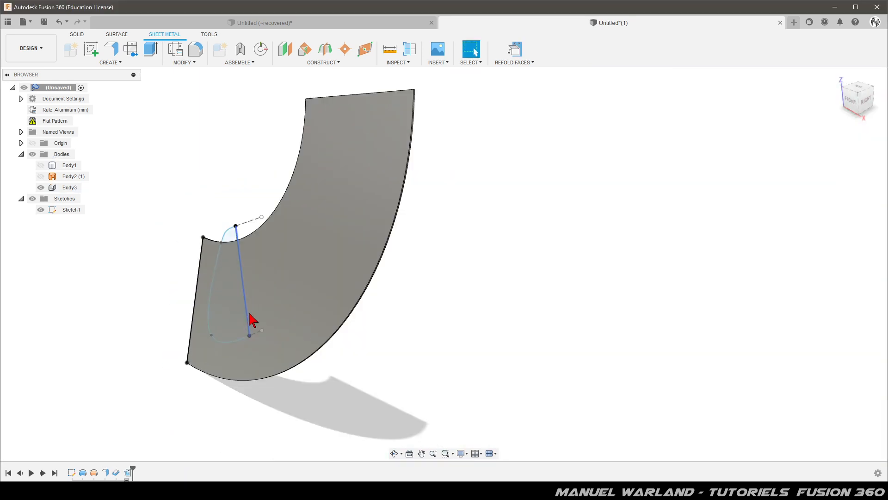
scroll(250, 314, down, 2)
shift+middle_drag(333, 351, 353, 333)
key(Escape)
click(286, 295)
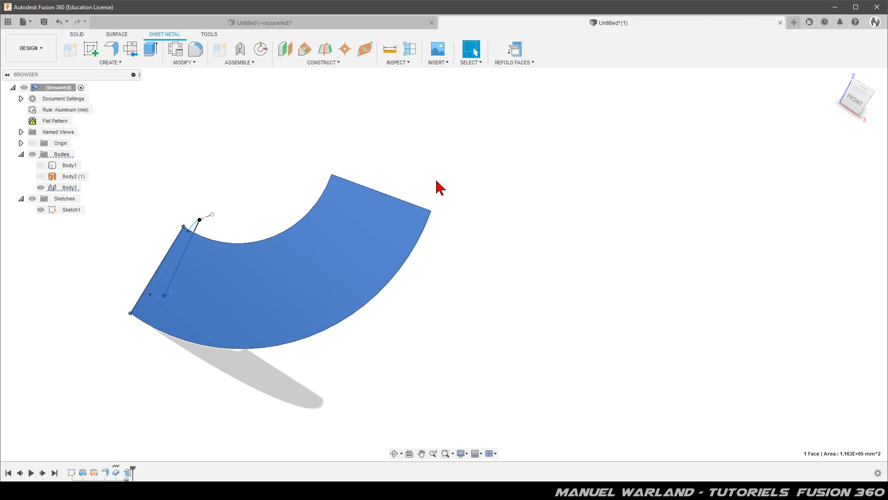
click(89, 52)
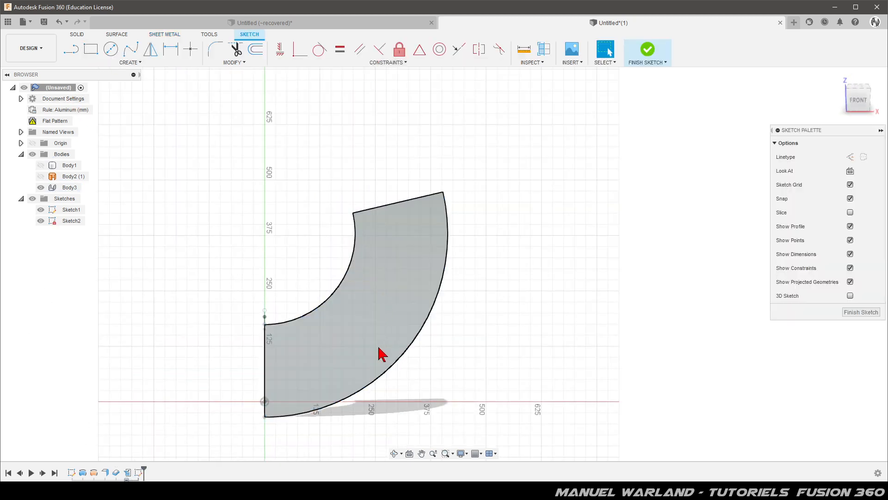
Add a sketch text box across the outer arc of the unfolded cone with "Emboss" and "Oeuf" on two lines.
click(130, 63)
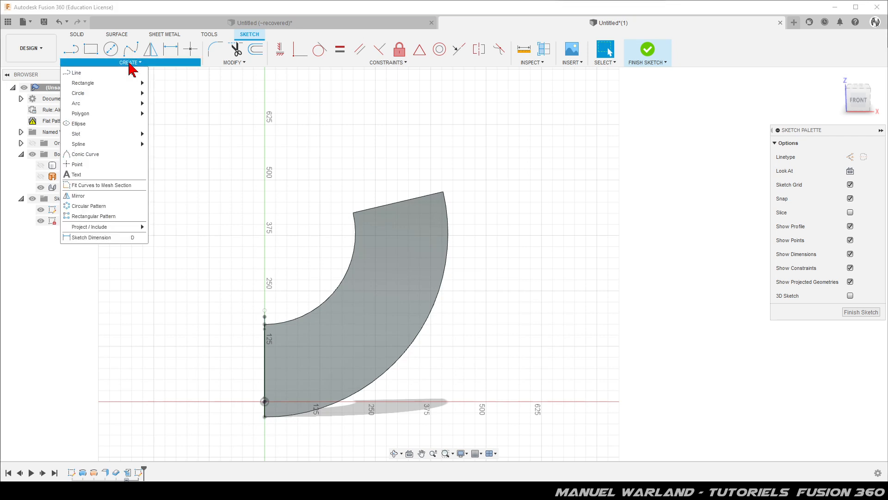
click(76, 175)
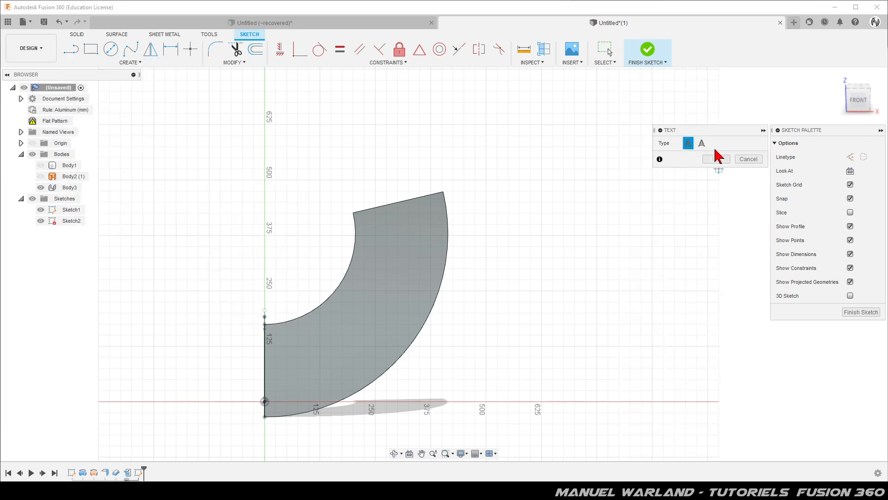
click(332, 307)
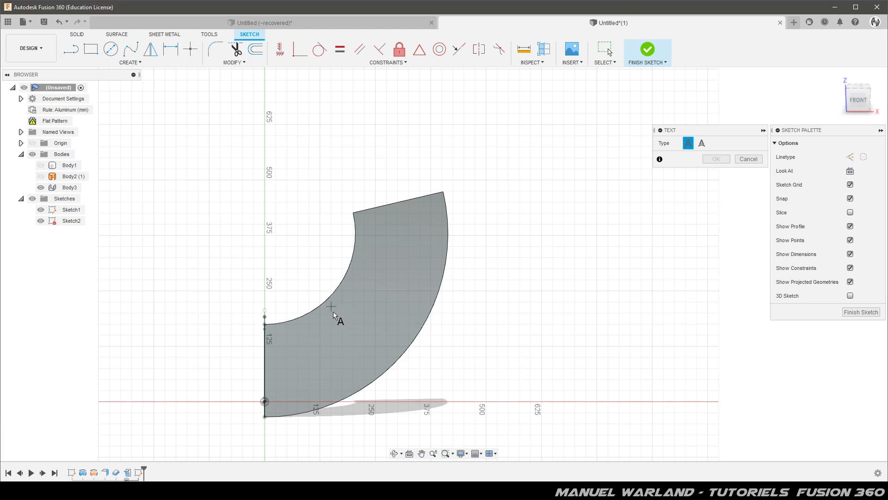
click(530, 379)
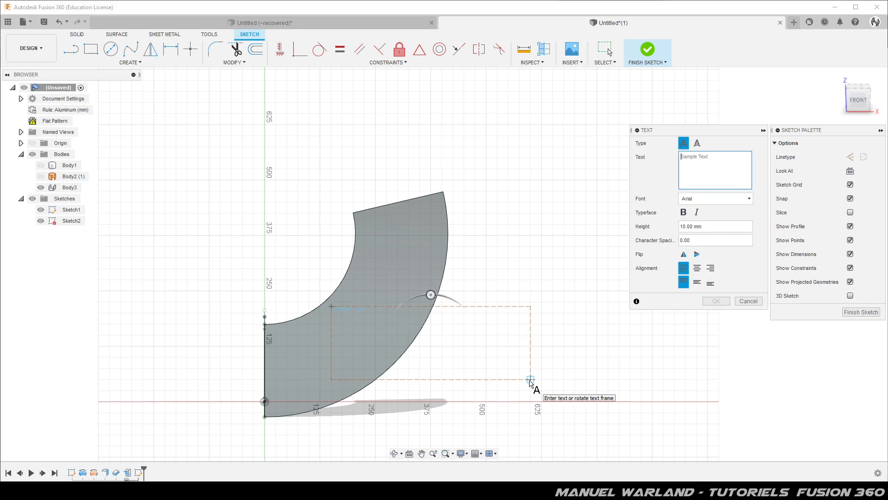
click(717, 163)
text(Emb)
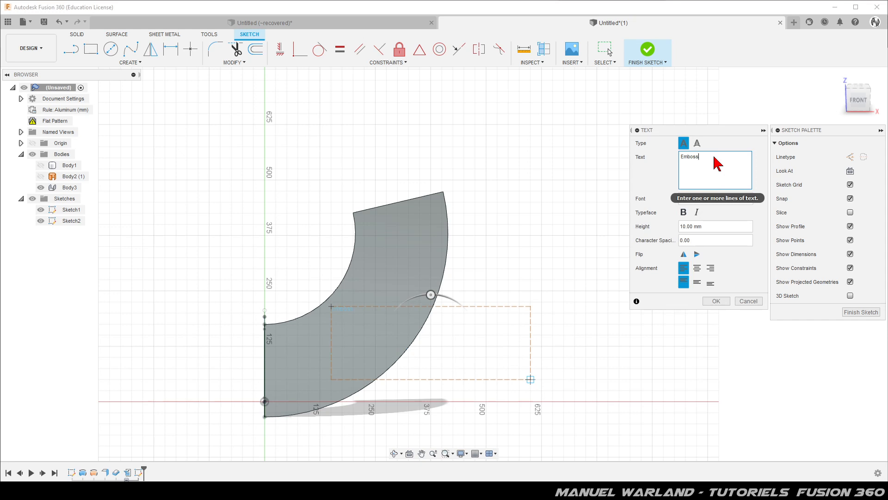
text(oss)
key(Return)
text(0)
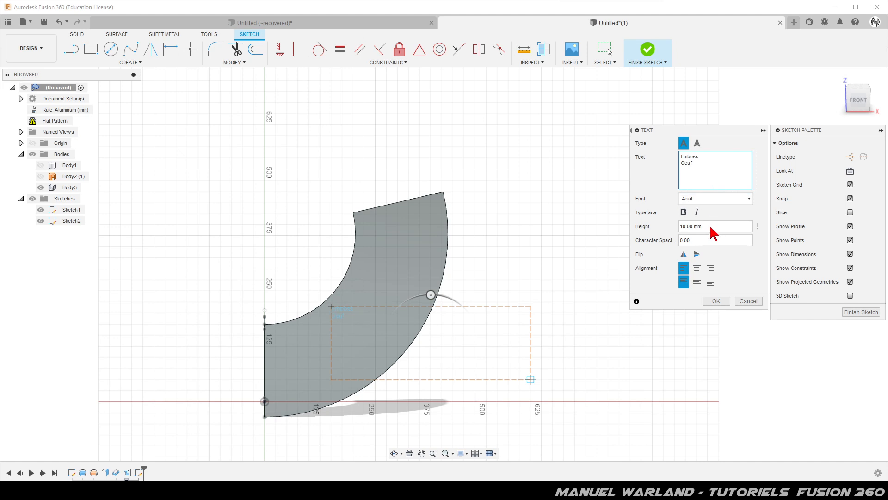
Center the text horizontally and vertically in its box and set the text height to 35 mm.
click(696, 269)
click(697, 282)
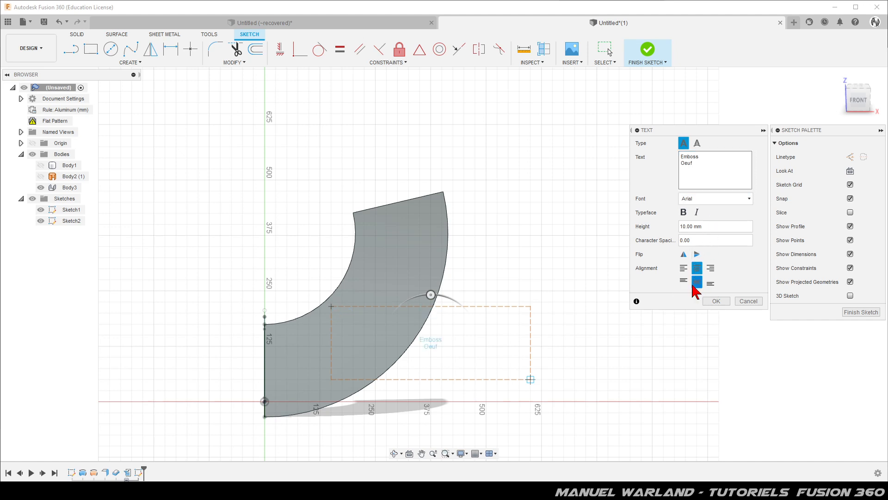
click(709, 227)
text(35)
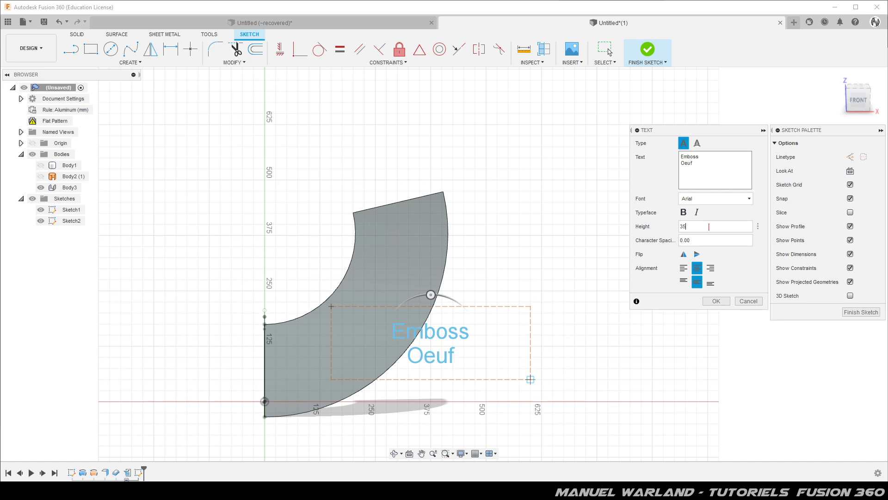
Change the text's font to Forte and its height to 50 mm.
click(716, 199)
scroll(715, 269, down, 20)
scroll(715, 306, down, 8)
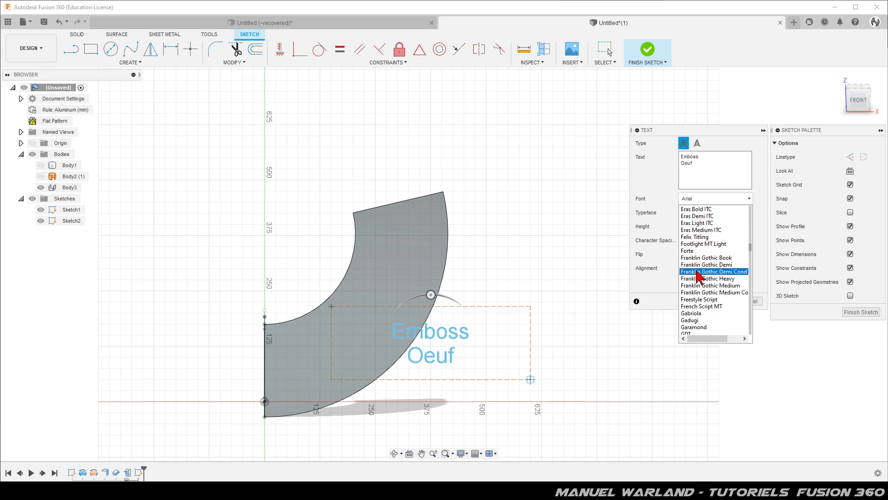
click(700, 252)
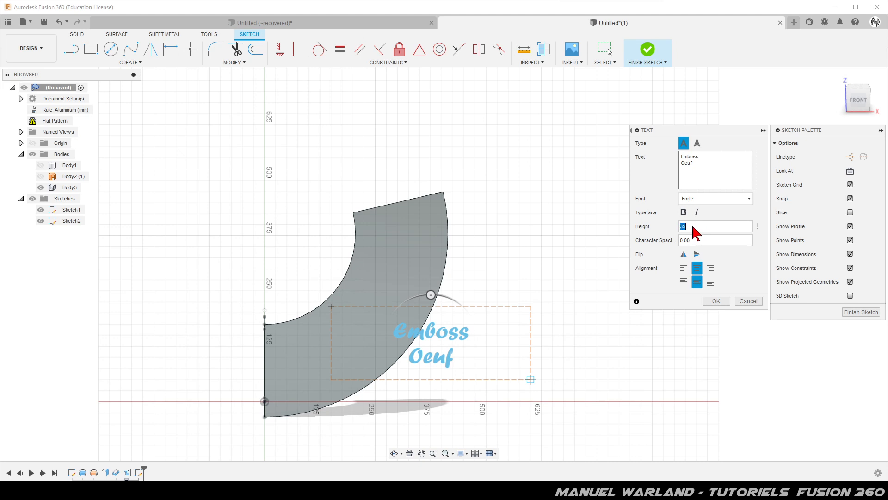
click(693, 226)
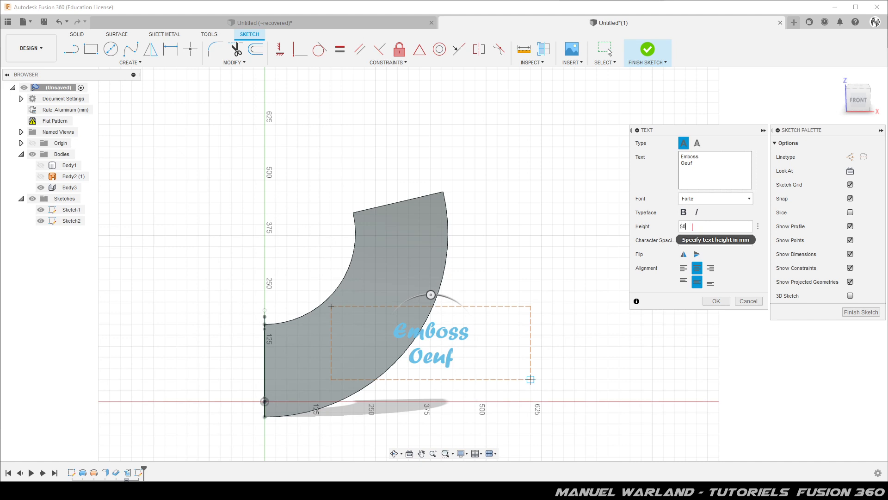
Rotate the text box 50° to follow the cone's arc and set the text height to 60 mm.
drag(431, 294, 394, 312)
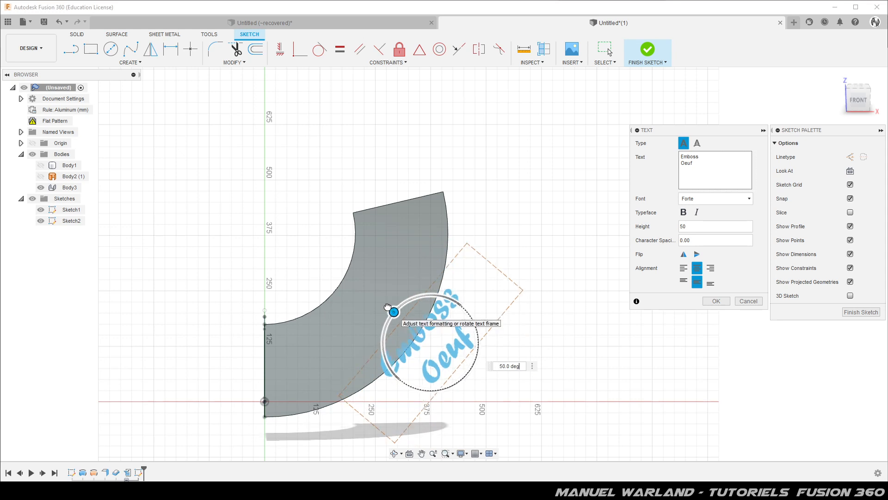
click(697, 226)
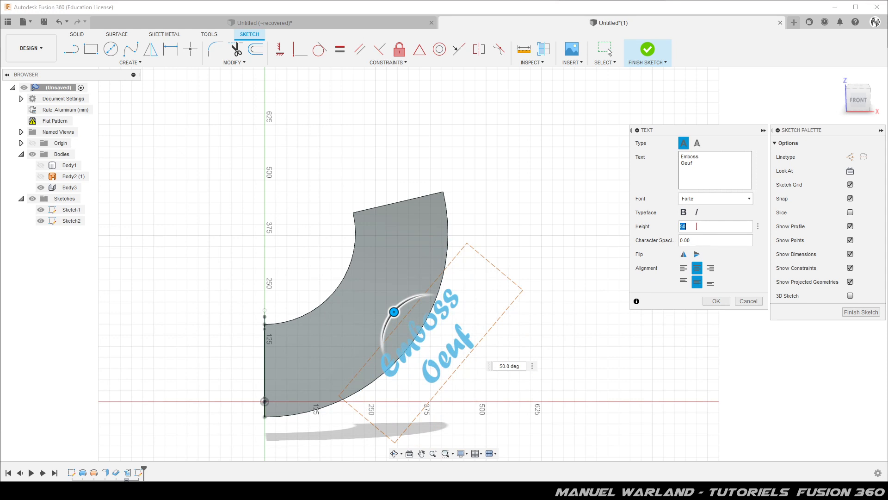
text(60)
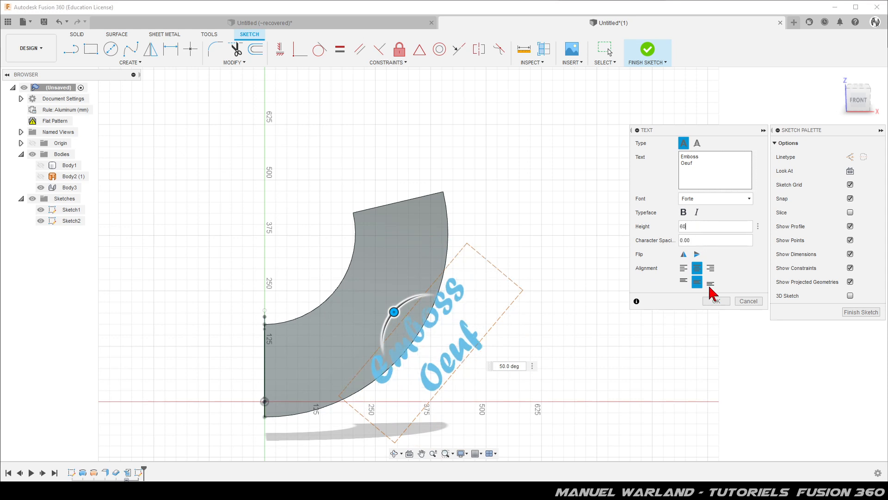
click(716, 300)
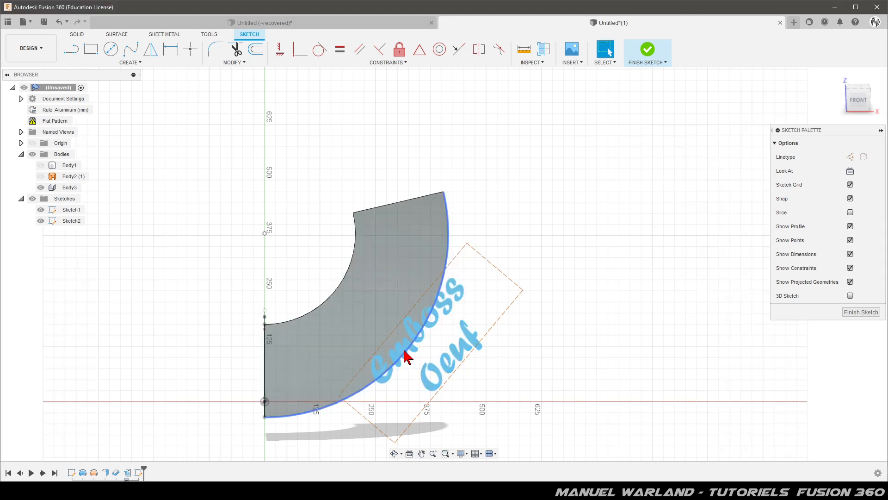
Move the text onto the unfolded cone face and set its height to 55 mm.
drag(428, 382, 363, 357)
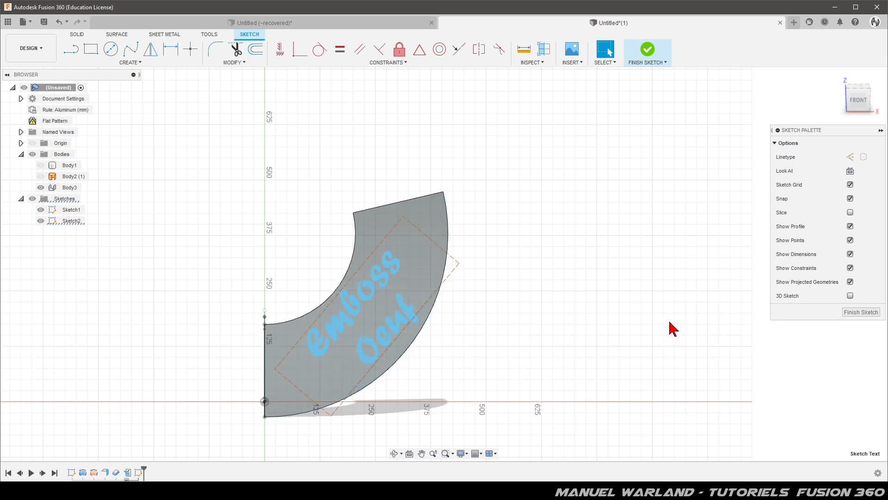
click(385, 327)
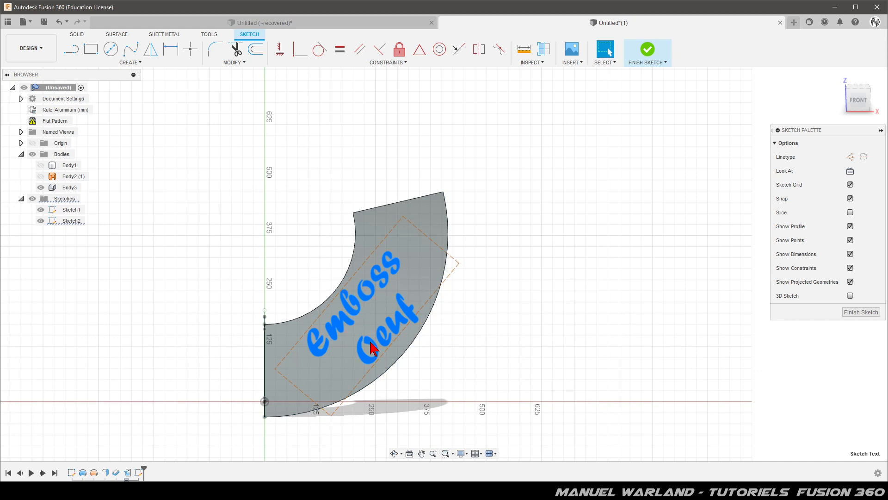
double_click(371, 342)
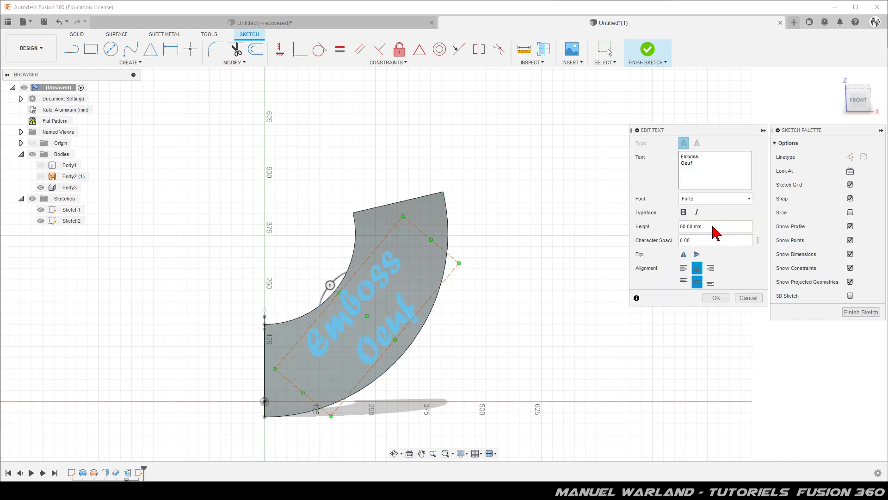
double_click(699, 227)
click(685, 227)
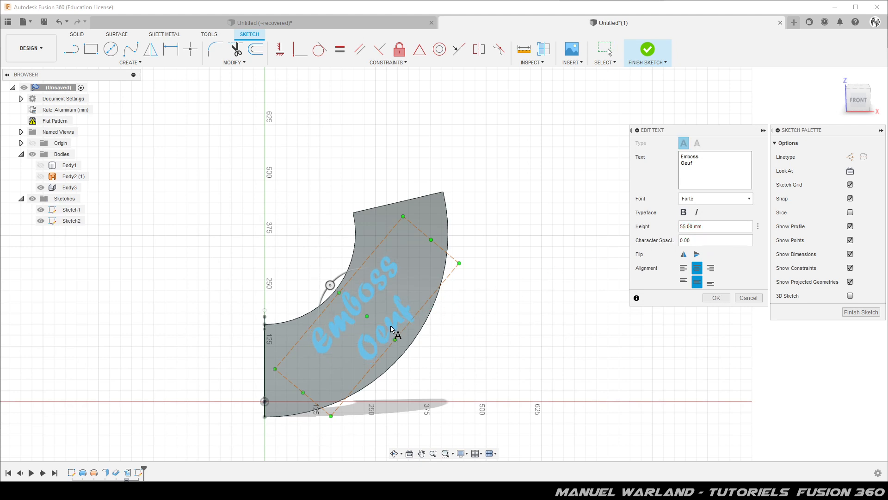
Set the character spacing of the "Emboss Oeuf" text to 50.
click(704, 240)
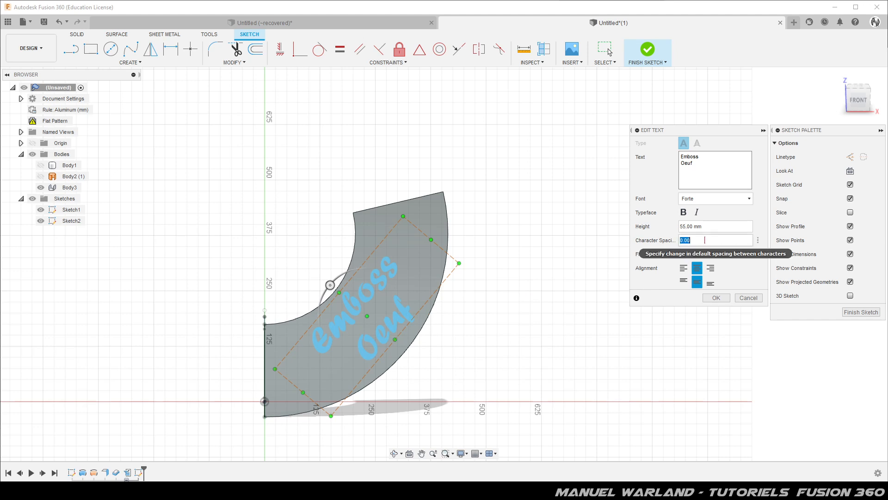
text(20)
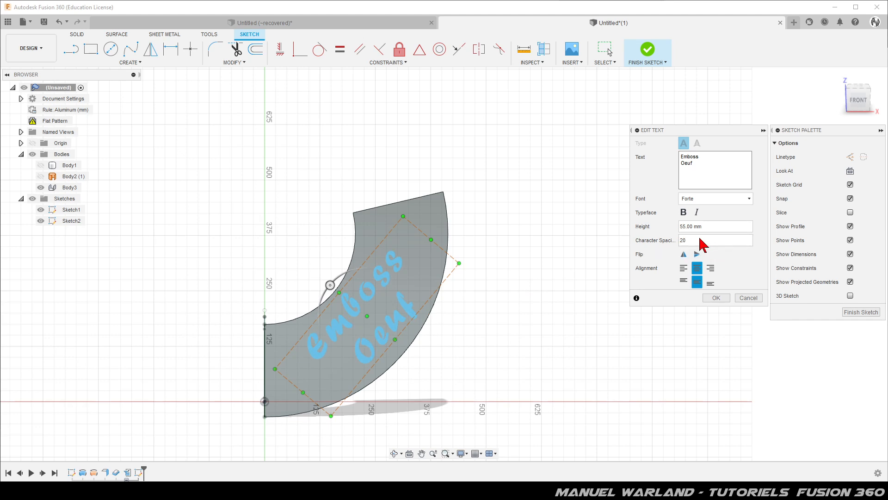
double_click(706, 240)
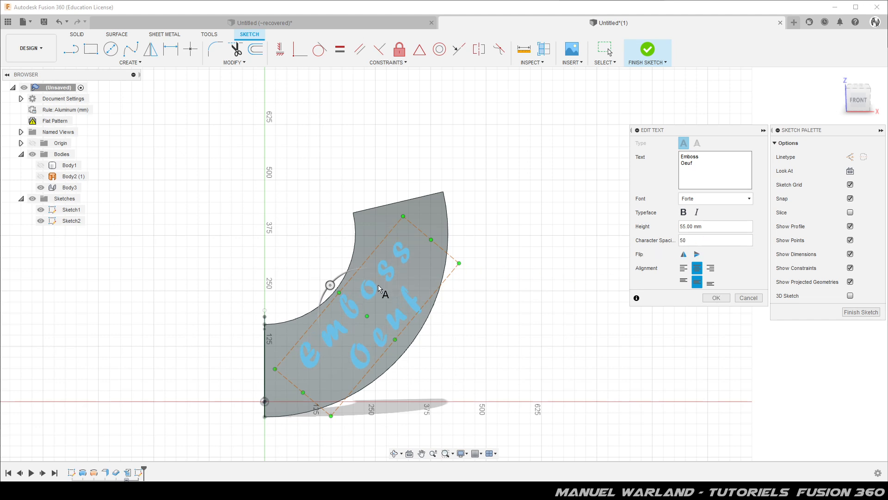
Rotate the text box by a further 5° and finish the sketch.
drag(326, 280, 327, 286)
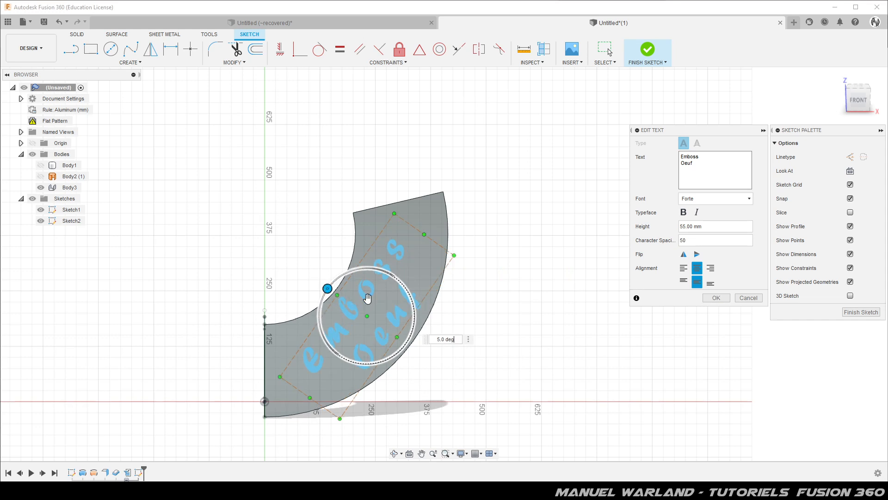
key(Return)
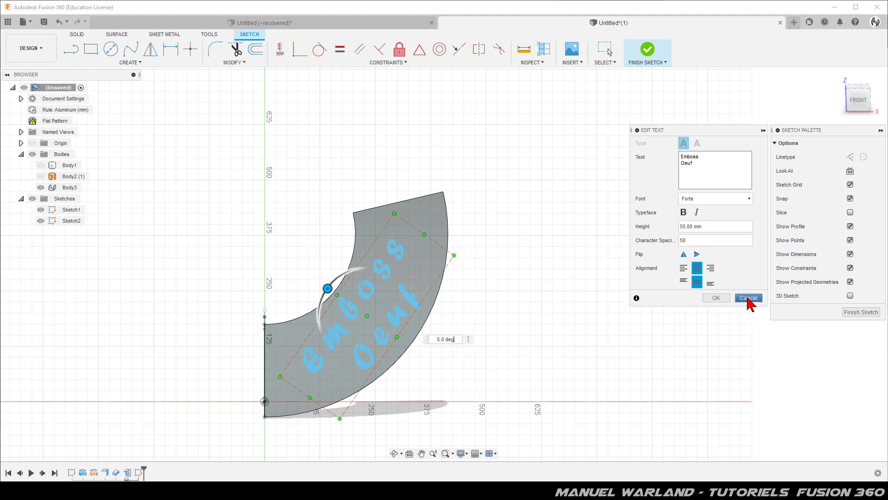
click(716, 298)
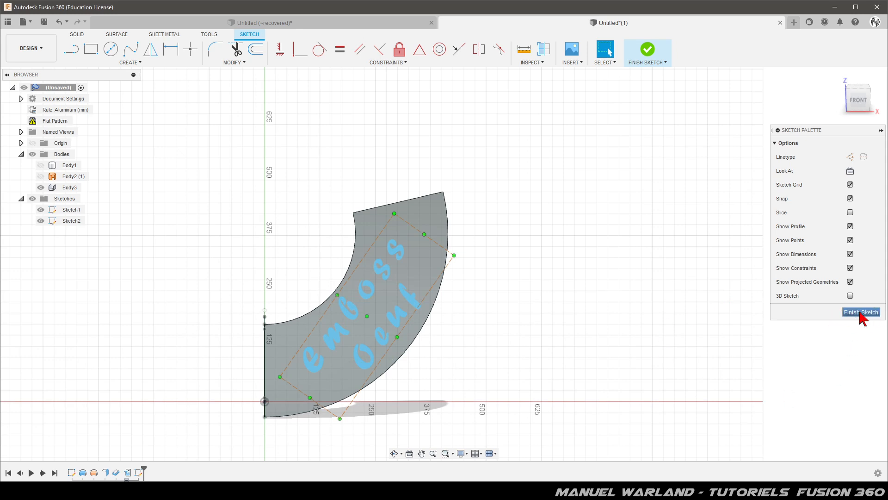
click(861, 313)
Extrude the sketch text by -30 mm through the unfolded cone and join it to the sheet metal body.
shift+middle_drag(462, 206, 448, 243)
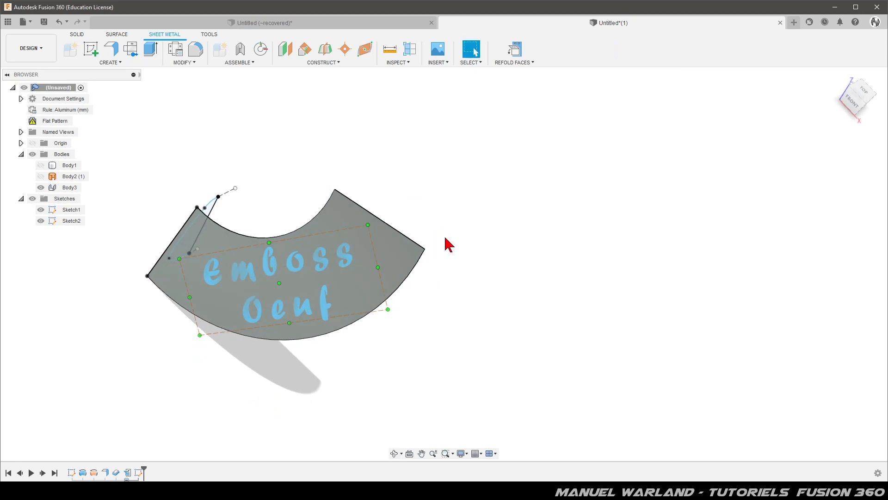
click(154, 54)
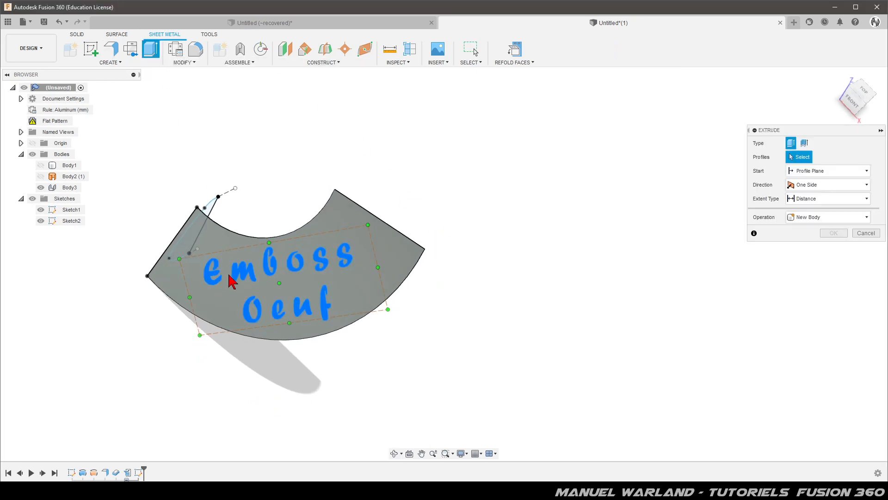
click(230, 281)
text(-20)
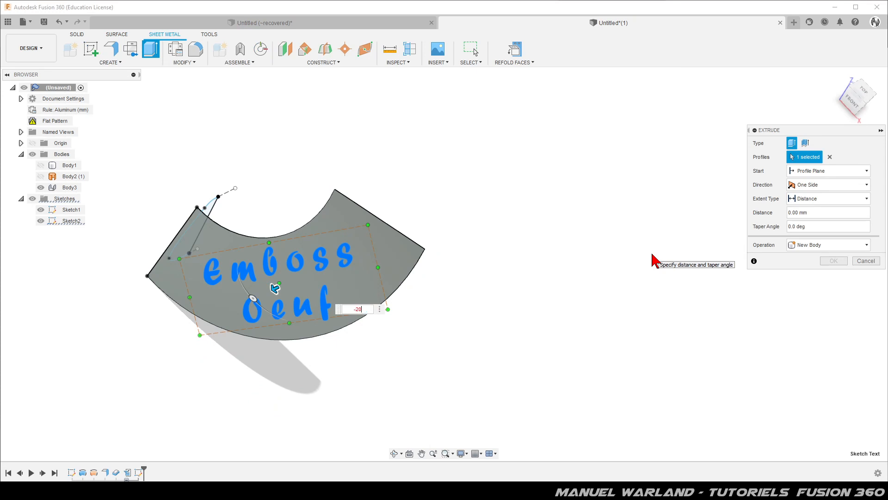
key(Return)
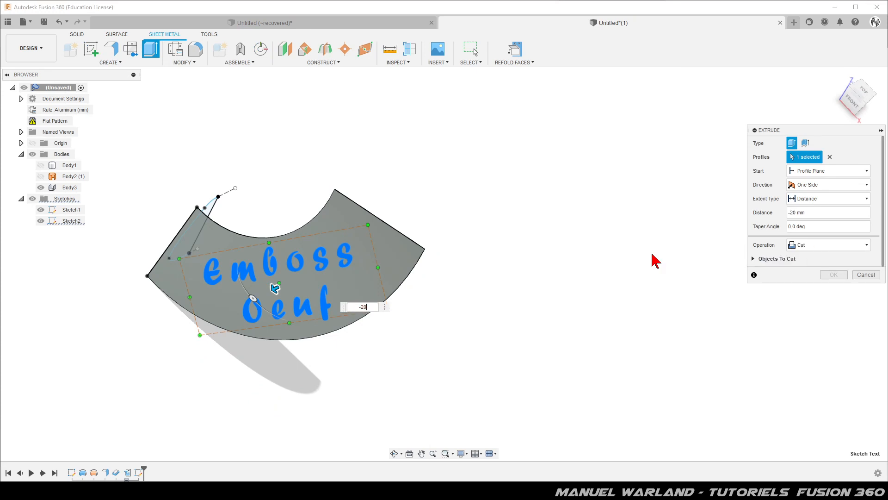
shift+middle_drag(476, 304, 454, 319)
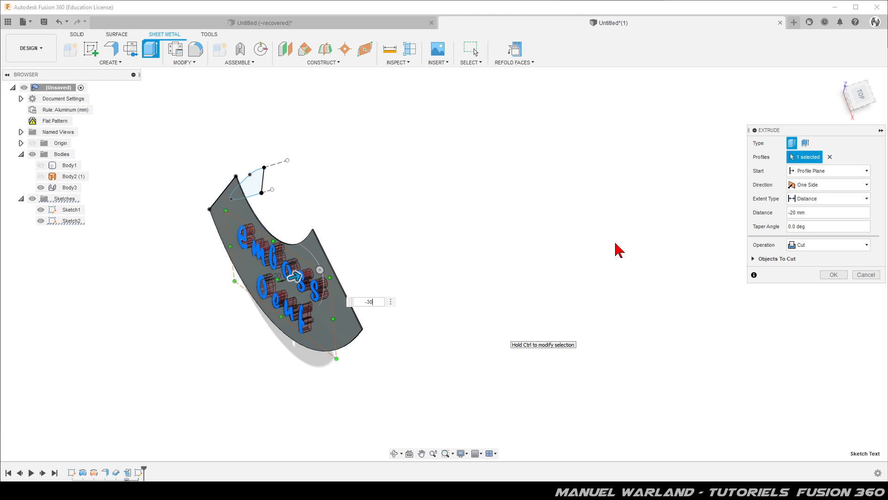
mouse_move(536, 327)
shift+middle_down()
mouse_move(518, 321)
mouse_move(523, 337)
shift+middle_up()
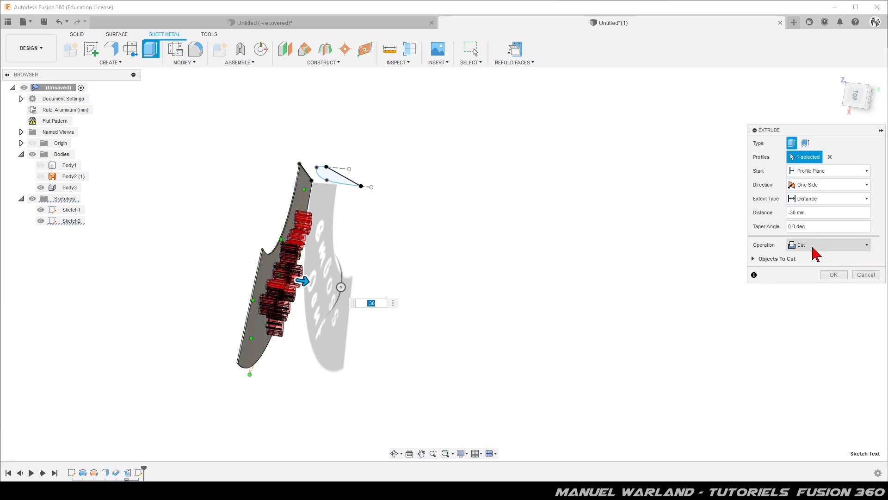
click(812, 247)
click(802, 259)
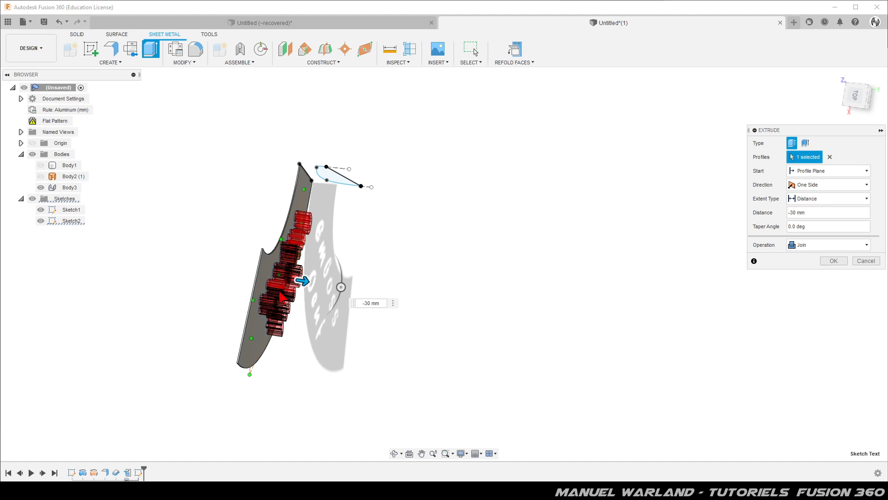
click(834, 261)
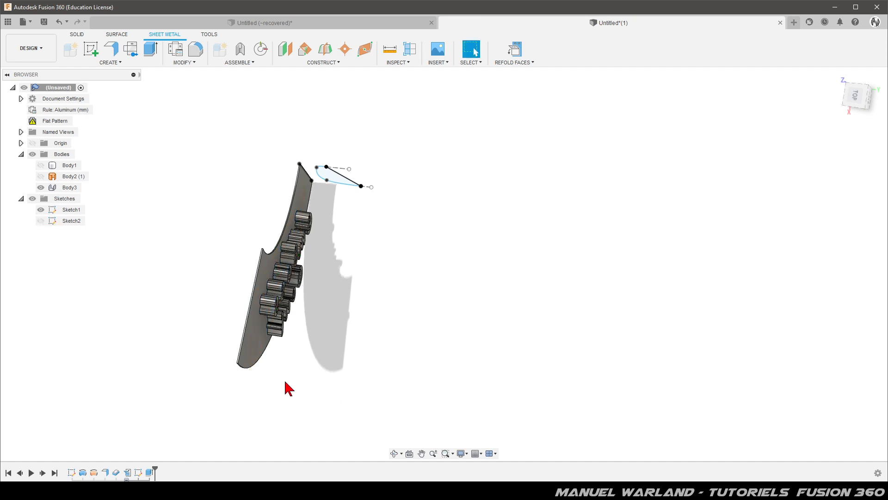
Update the outdated flat pattern of the sheet metal body.
shift+middle_drag(289, 376, 368, 333)
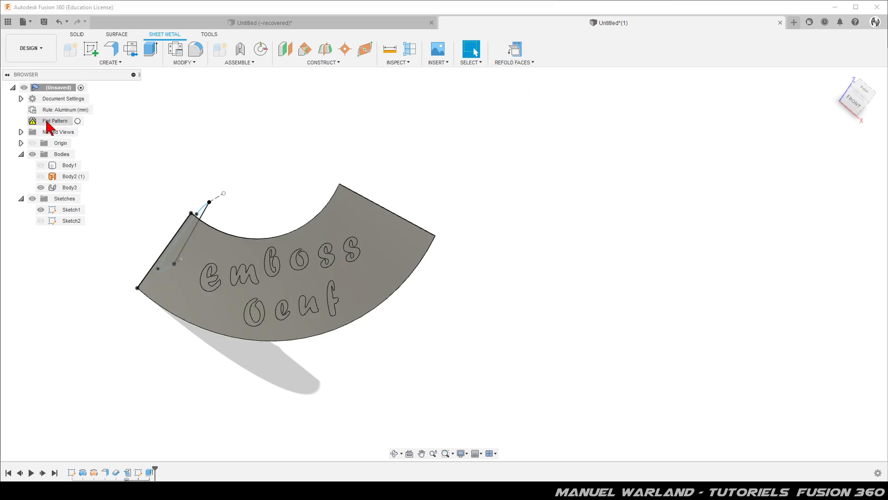
right_click(57, 123)
click(65, 141)
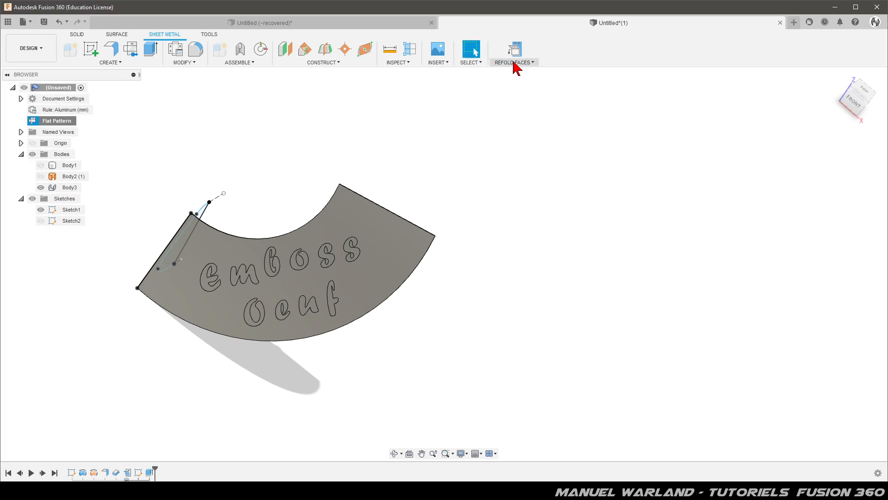
Refold the unfolded sheet metal body with the extruded lettering back into a cone.
click(515, 63)
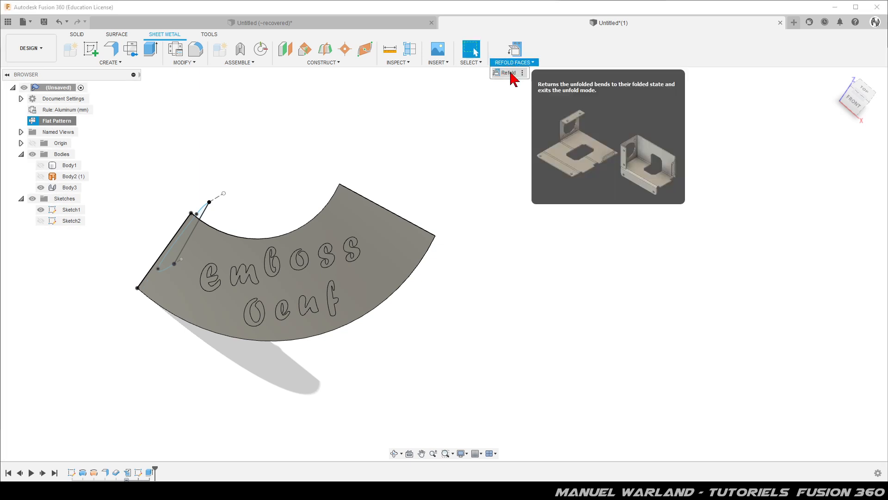
click(511, 74)
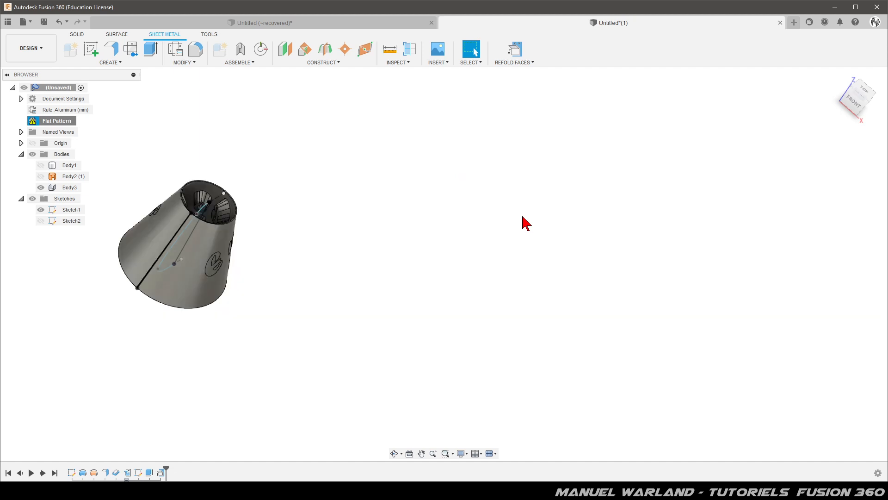
shift+middle_drag(182, 324, 208, 261)
scroll(153, 232, up, 5)
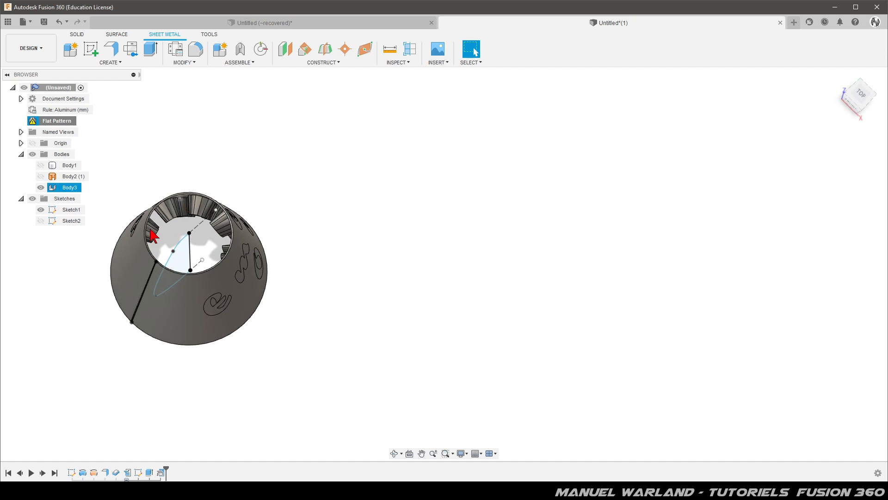
shift+middle_drag(150, 278, 169, 264)
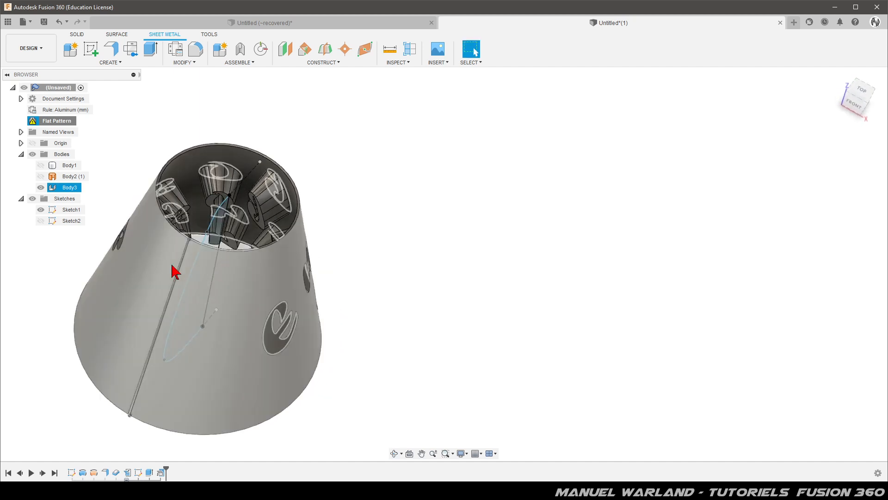
Show the egg body (Body1) and examine how far the letter extrusions inside the cone reach into it.
click(39, 167)
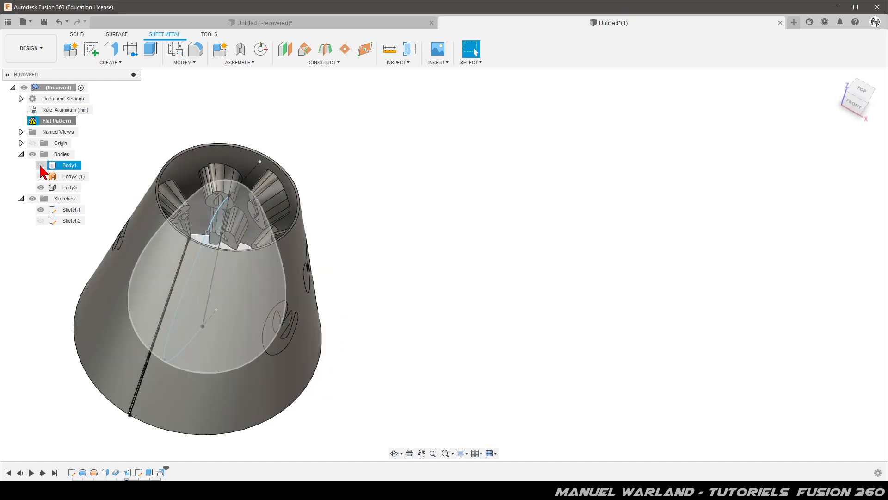
click(69, 188)
shift+middle_drag(206, 266, 249, 119)
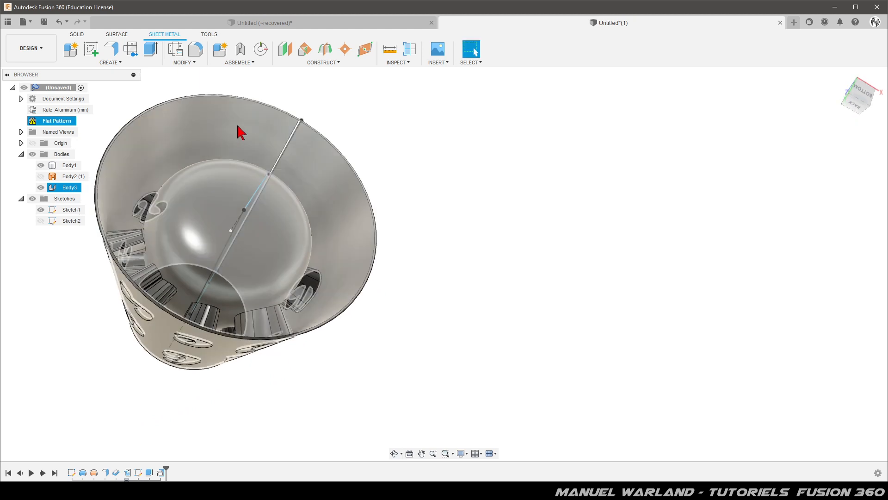
click(178, 257)
shift+middle_drag(185, 241, 168, 328)
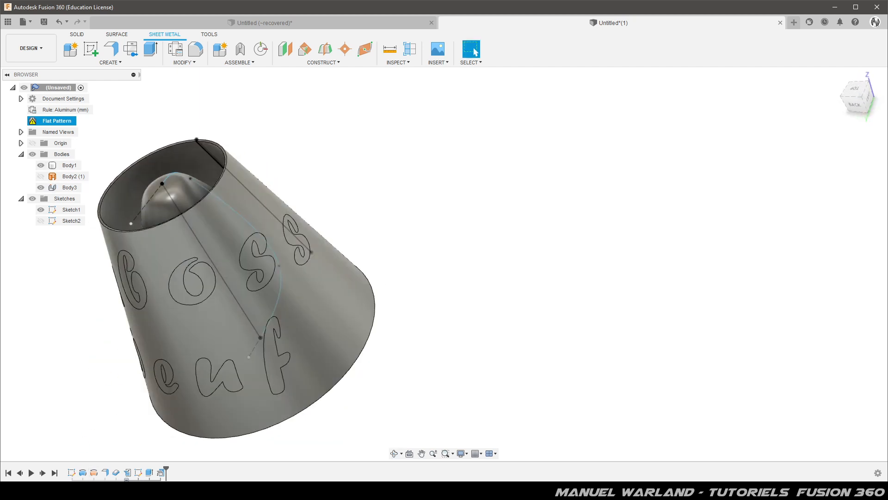
Set the text extrusion's distance to -50 mm and check the letters' reach into the egg inside the cone.
double_click(149, 473)
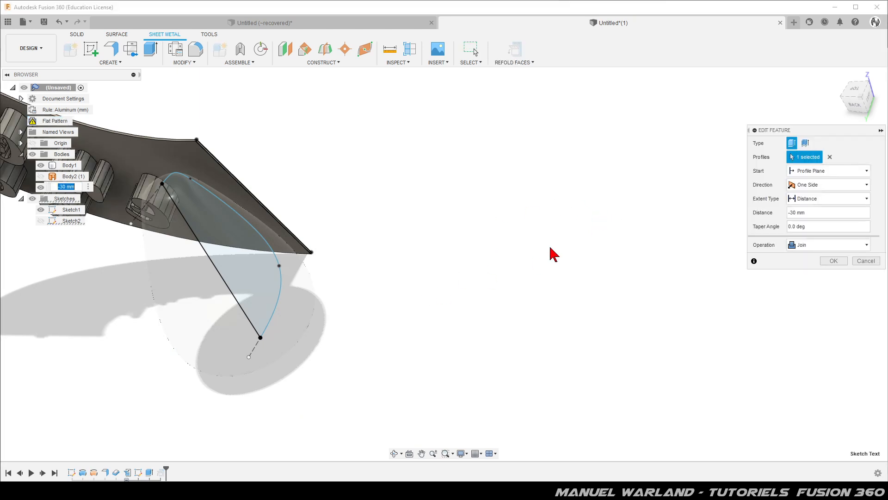
scroll(551, 253, down, 3)
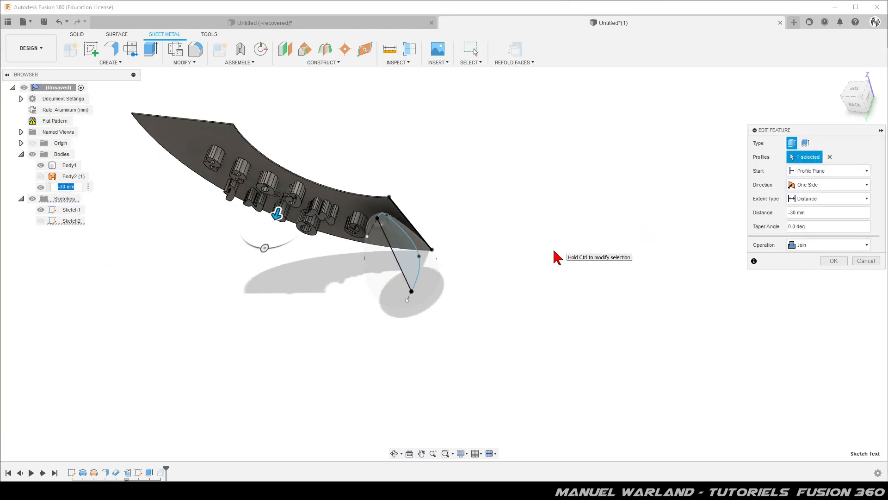
double_click(820, 213)
text(-50)
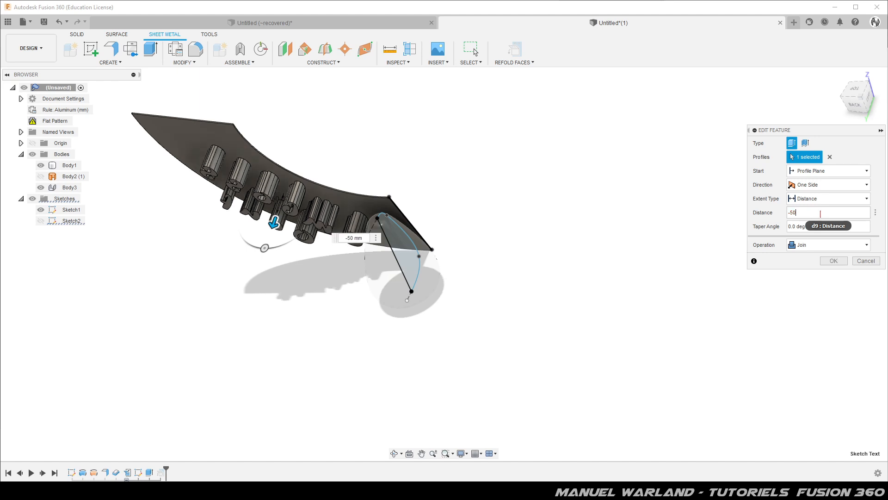
key(Return)
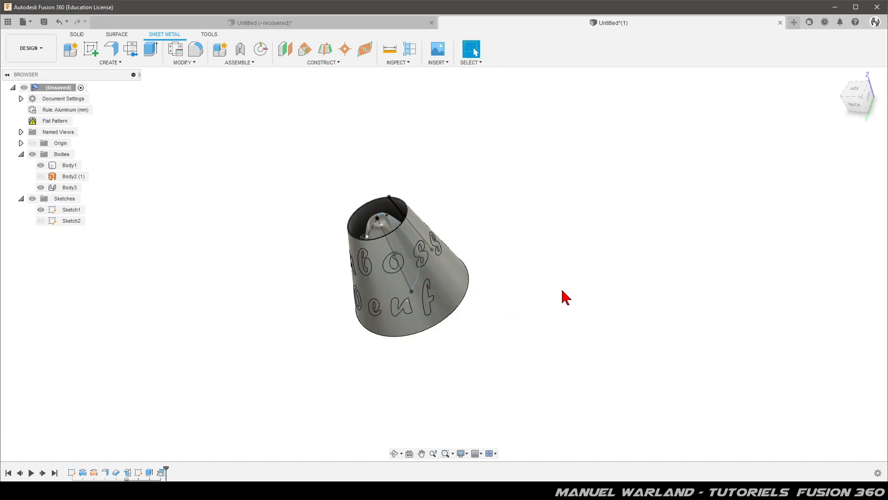
shift+middle_drag(453, 367, 416, 342)
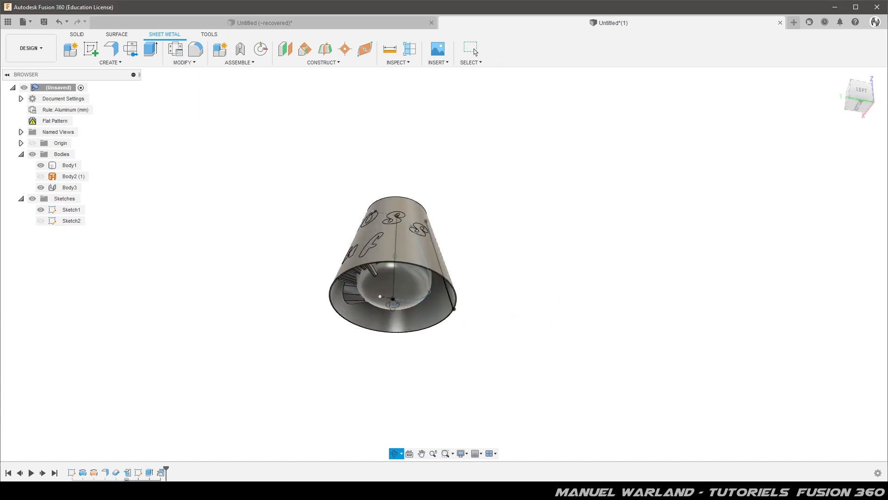
scroll(357, 309, up, 4)
shift+middle_drag(442, 282, 458, 355)
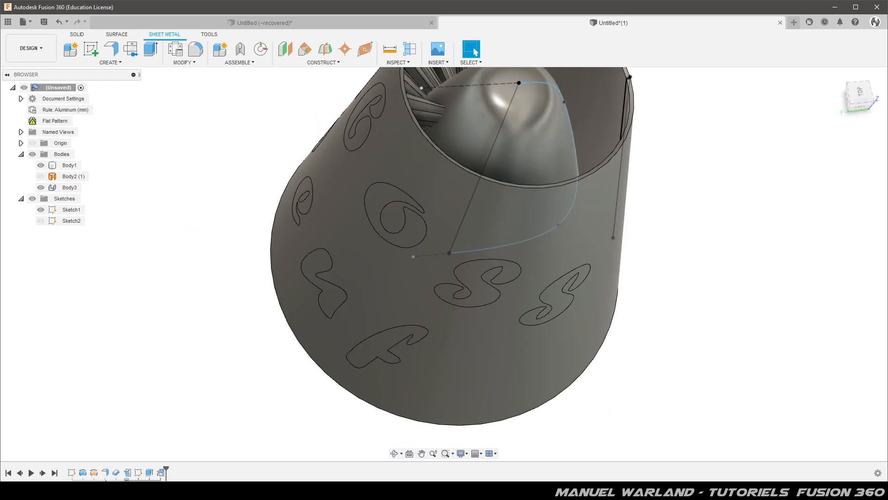
Move the "Emboss Oeuf" text in Sketch2 slightly toward the inner arc of the unfolded cone and finish the sketch.
double_click(138, 473)
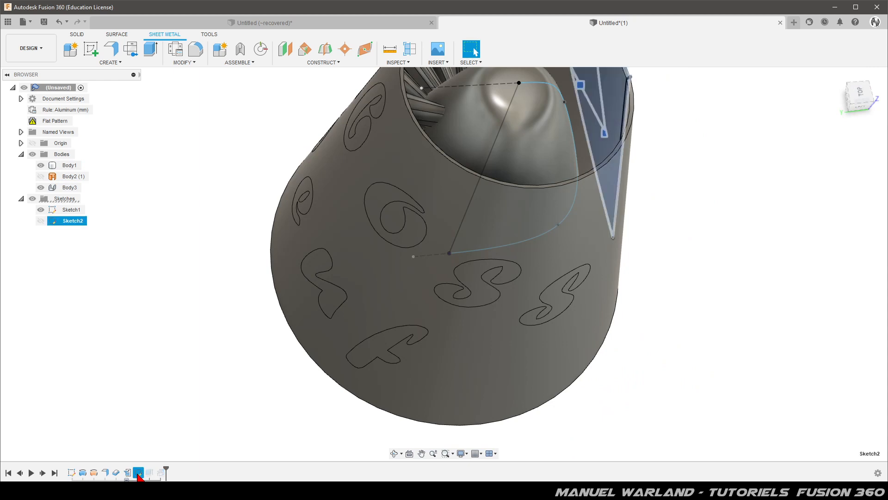
scroll(254, 397, down, 3)
scroll(392, 204, up, 3)
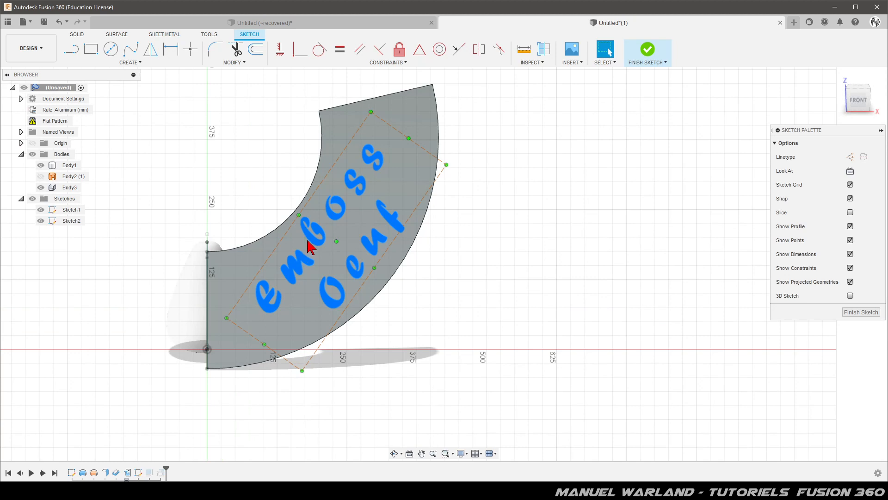
drag(314, 242, 311, 241)
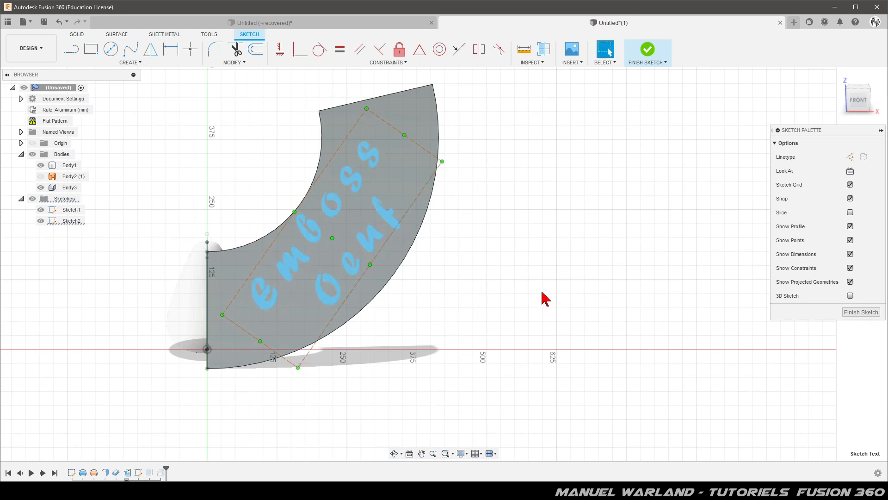
click(860, 312)
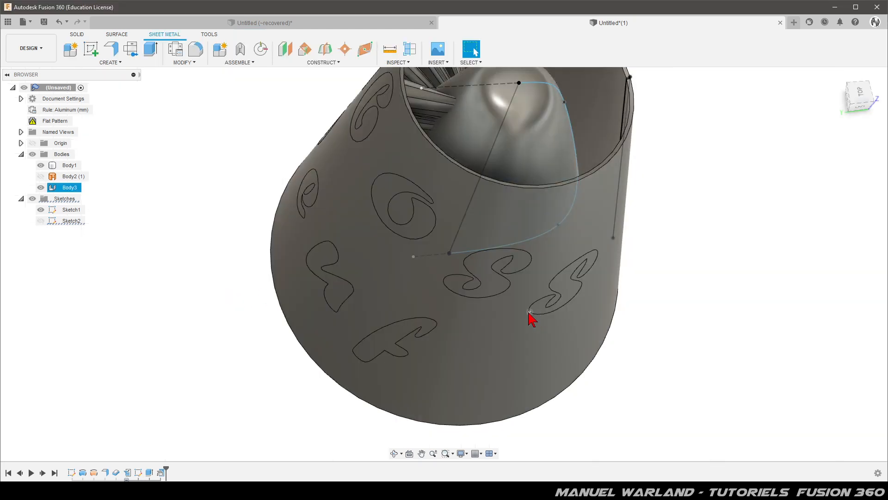
shift+middle_drag(532, 319, 503, 246)
click(203, 286)
scroll(165, 305, down, 3)
scroll(391, 239, up, 3)
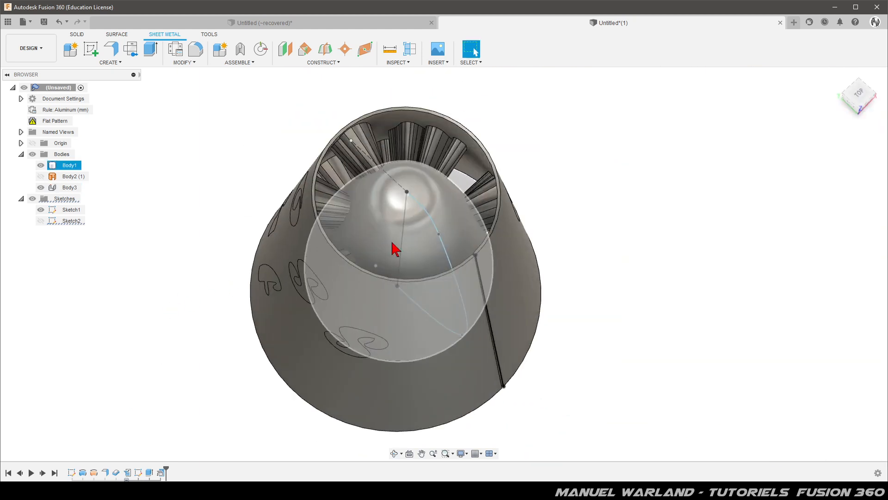
Split the egg's face using the lettered cone, Body3, as splitting tool, with Split with Surface and Extend Splitting Tool off.
click(77, 35)
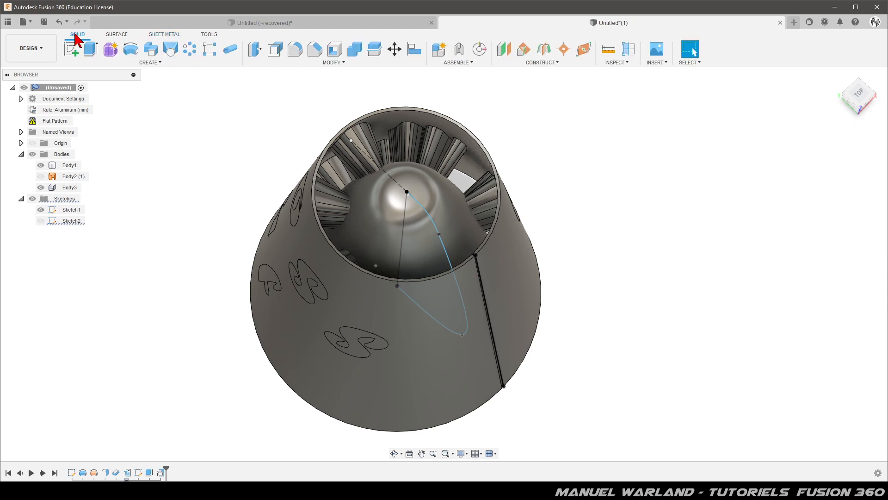
click(331, 64)
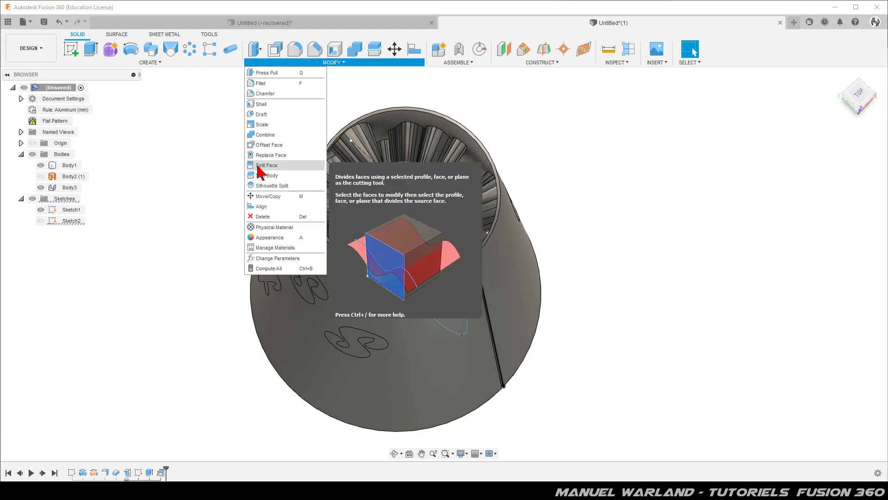
click(282, 166)
click(395, 216)
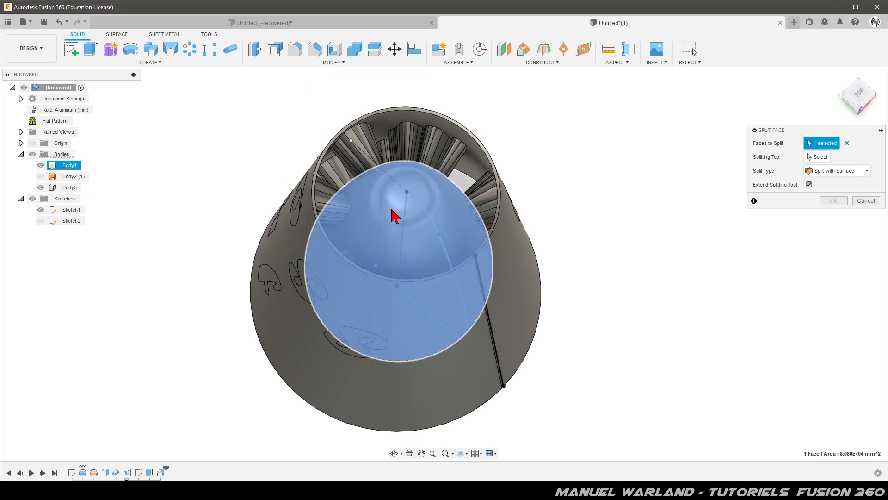
click(818, 157)
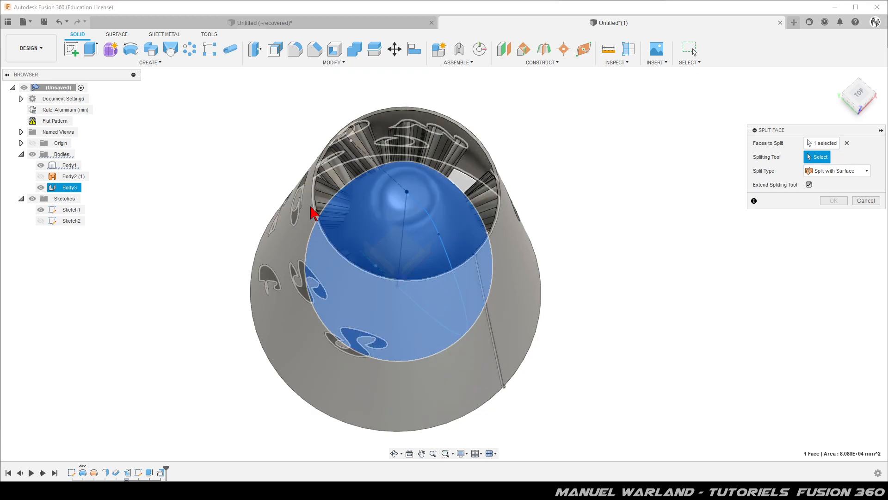
click(292, 239)
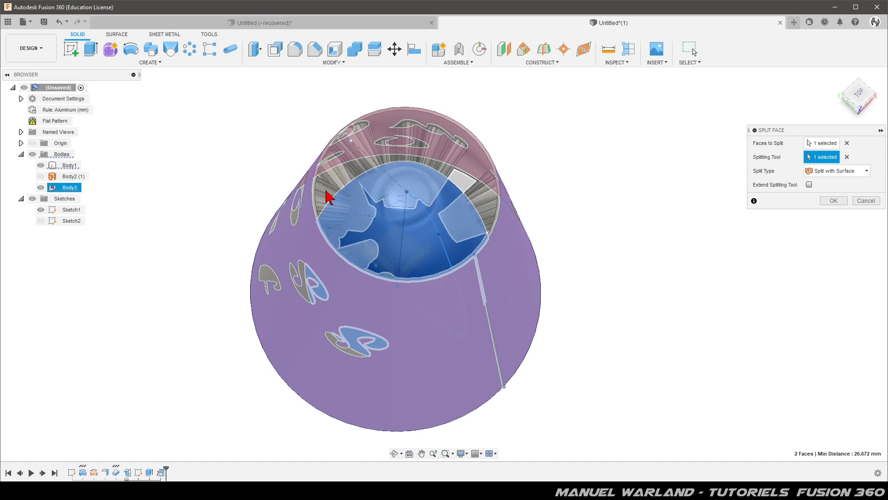
click(363, 184)
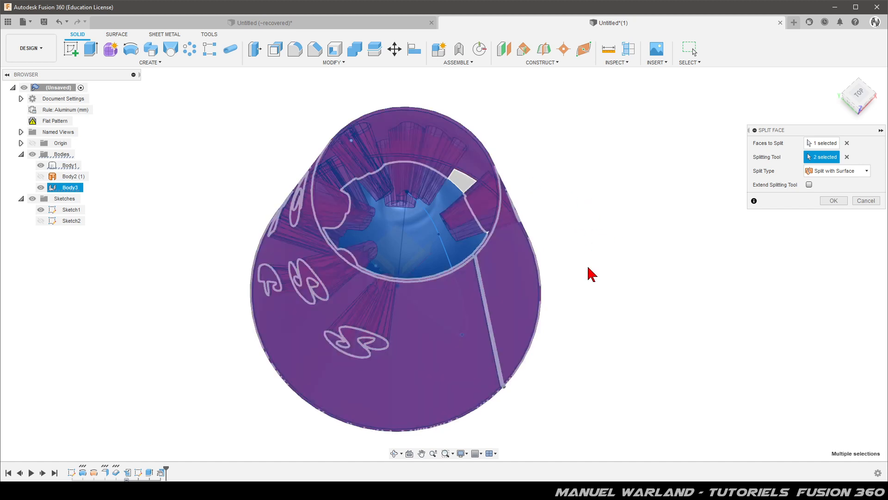
shift+middle_drag(590, 381, 581, 344)
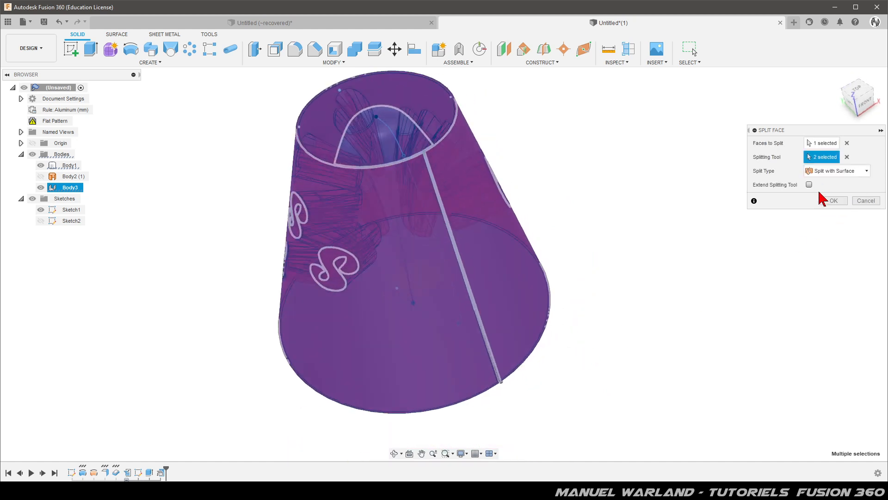
click(841, 203)
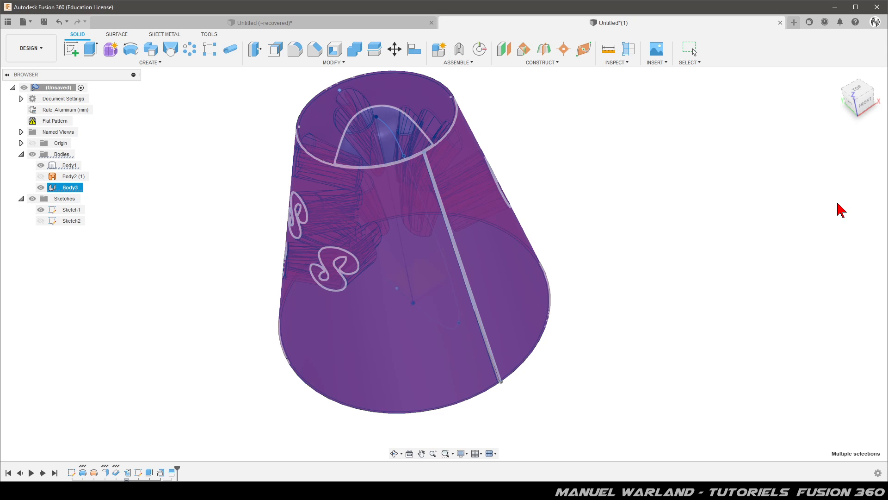
Hide the cone body (Body3) and Sketch1 so only the egg is shown.
click(45, 190)
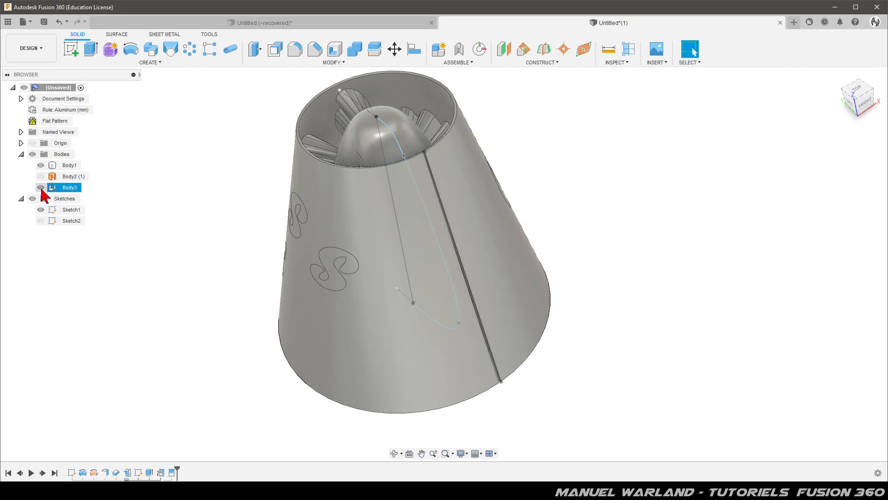
click(41, 188)
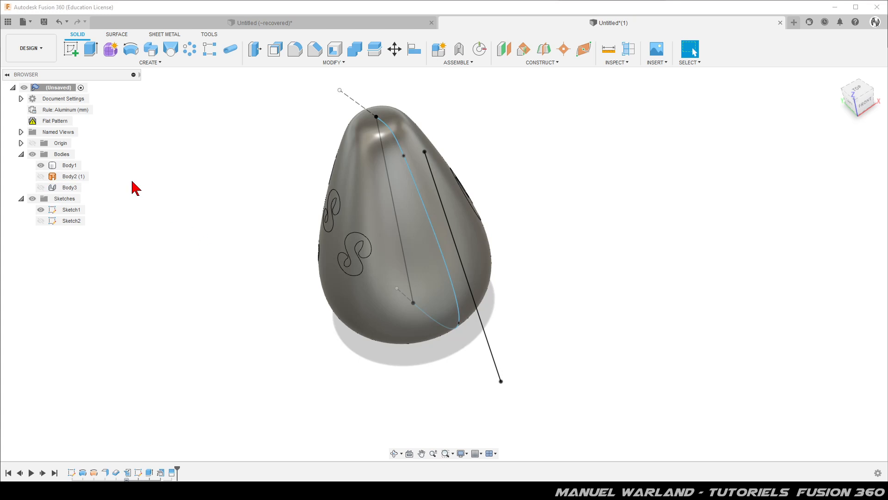
click(41, 210)
Offset the ten letter faces of "Emboss Oeuf" around the egg outward by 3 mm, with the offset type Automatic.
shift+middle_drag(203, 320, 346, 227)
click(345, 226)
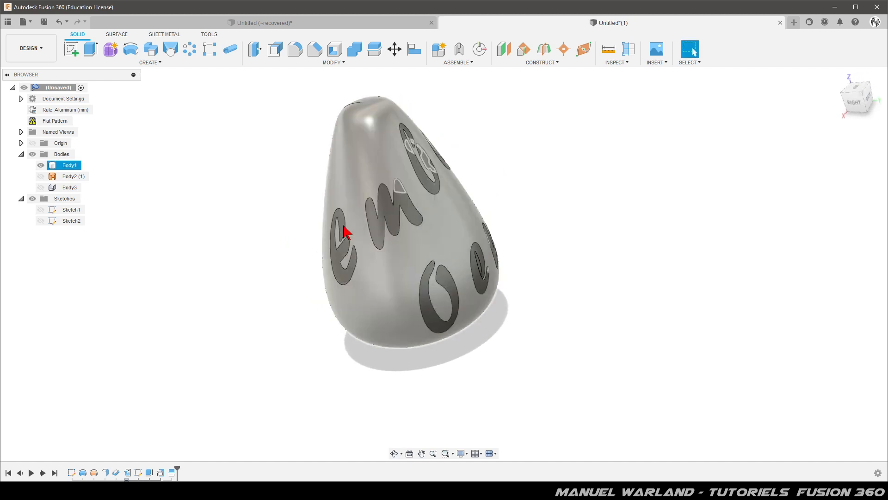
click(345, 270)
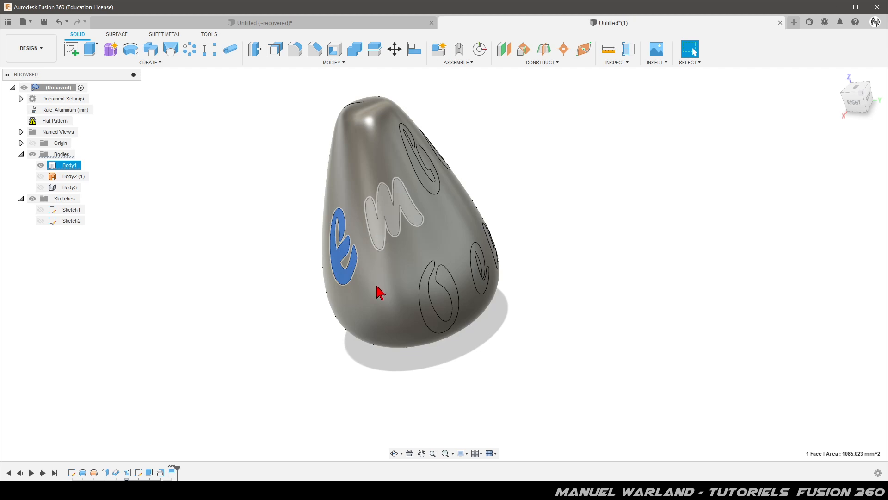
ctrl+click(381, 241)
ctrl+click(436, 325)
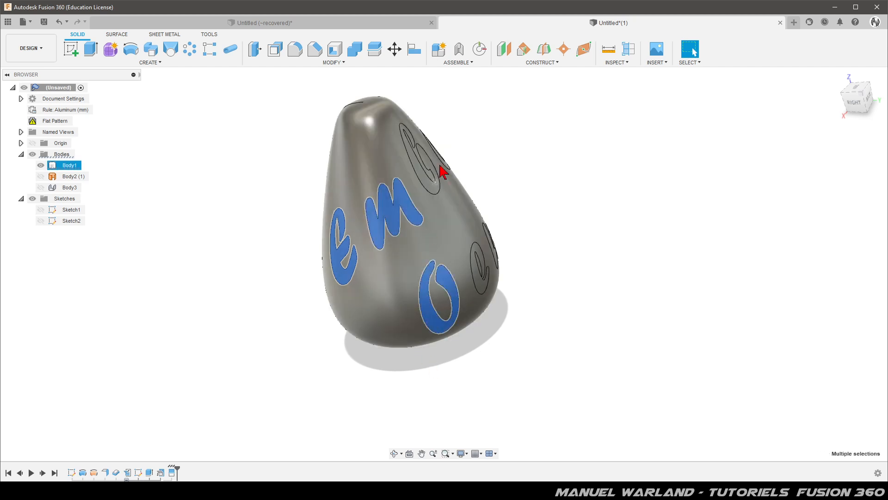
ctrl+click(425, 186)
shift+middle_drag(486, 360, 371, 333)
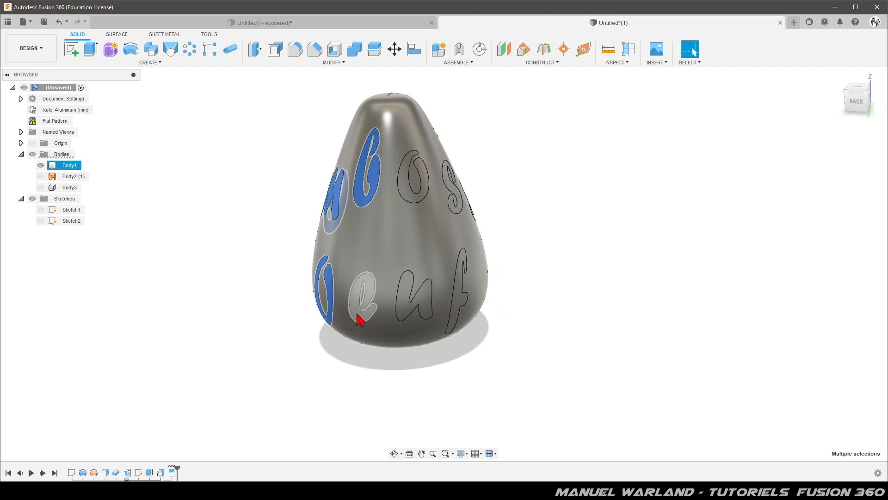
ctrl+click(360, 319)
ctrl+click(426, 303)
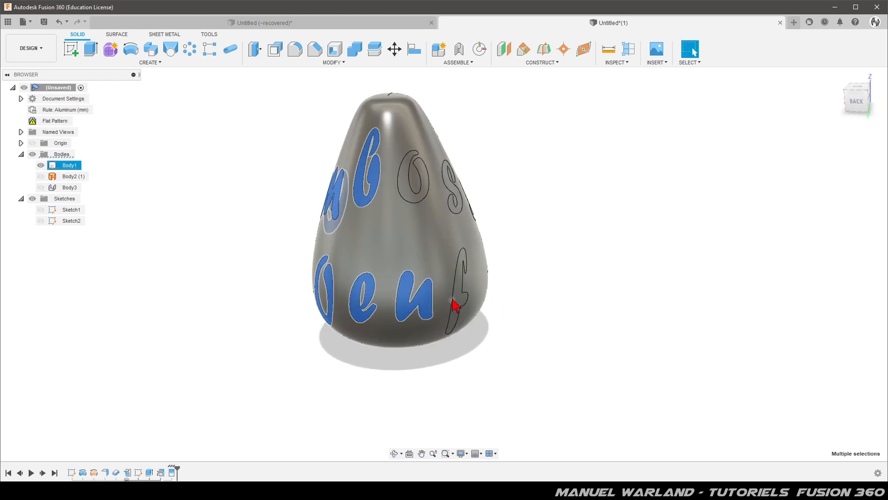
ctrl+click(461, 306)
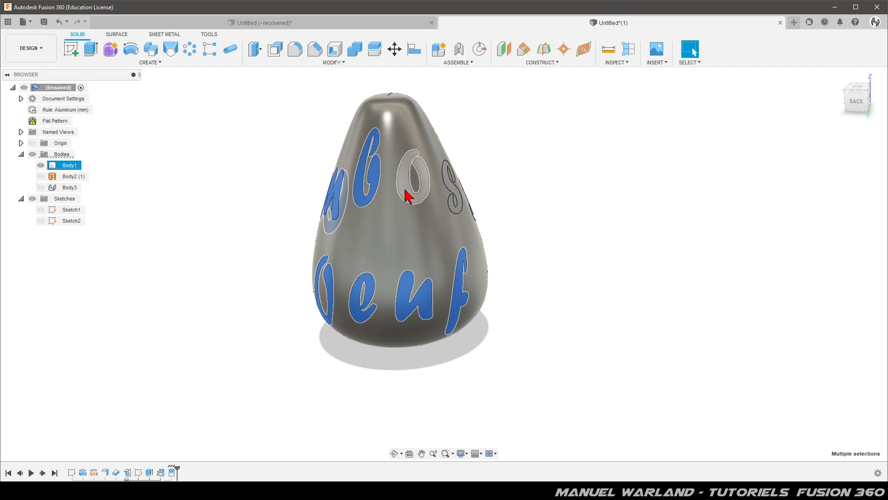
ctrl+click(407, 192)
shift+middle_drag(561, 321, 389, 261)
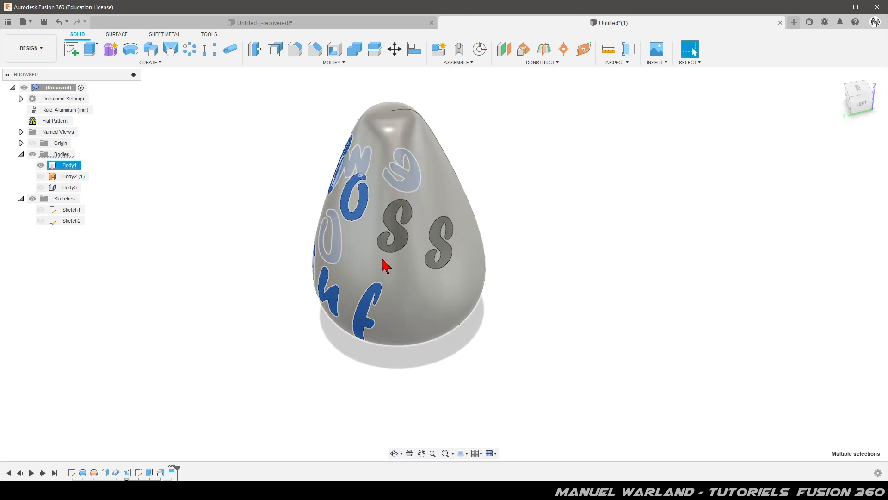
ctrl+click(402, 238)
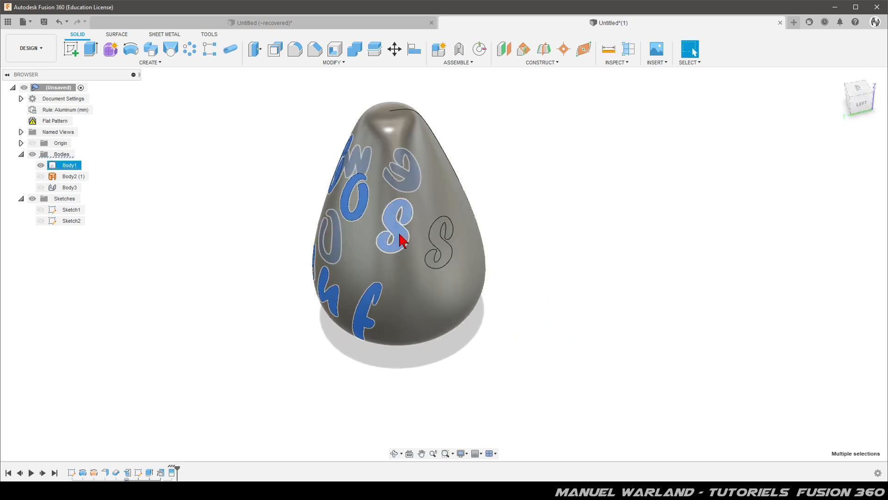
ctrl+click(451, 253)
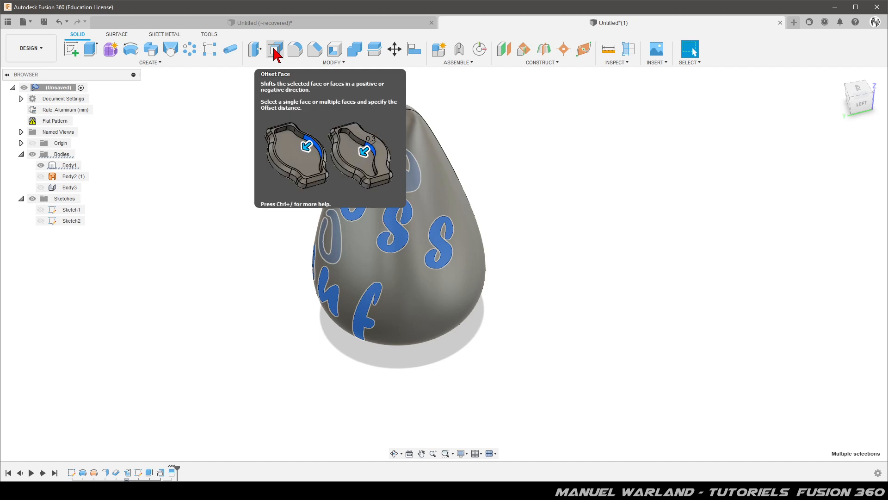
key(q)
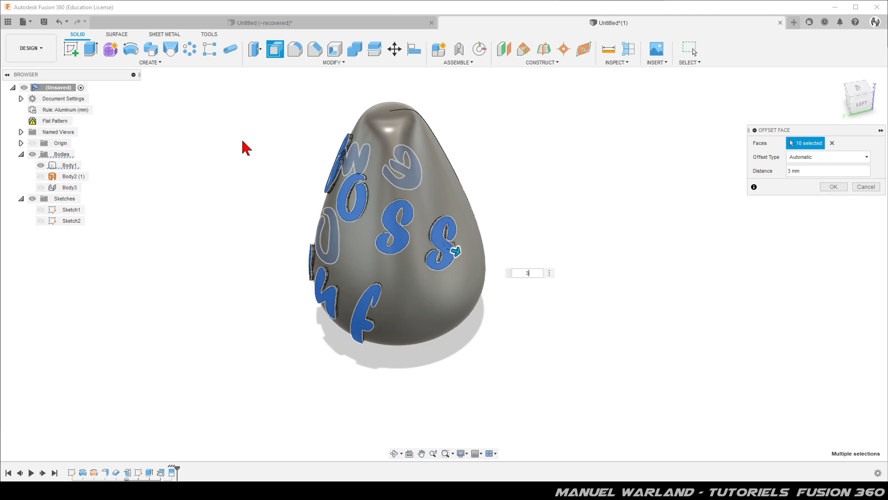
shift+middle_drag(506, 353, 559, 328)
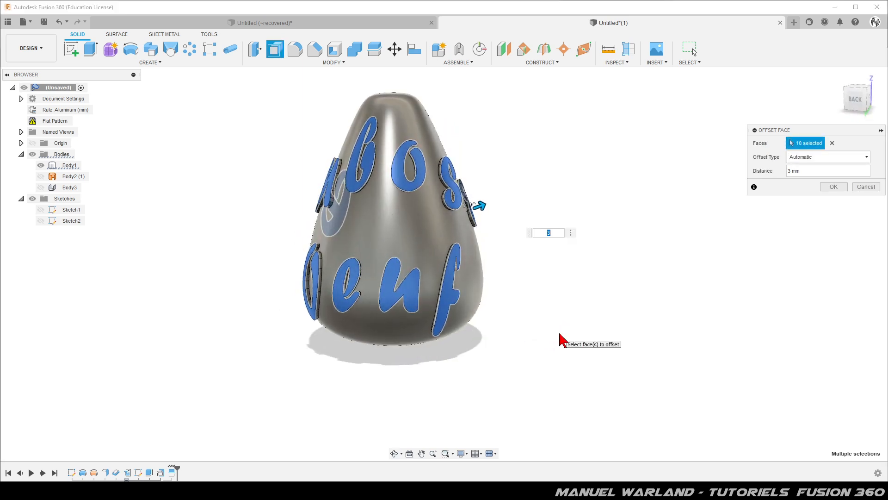
click(834, 186)
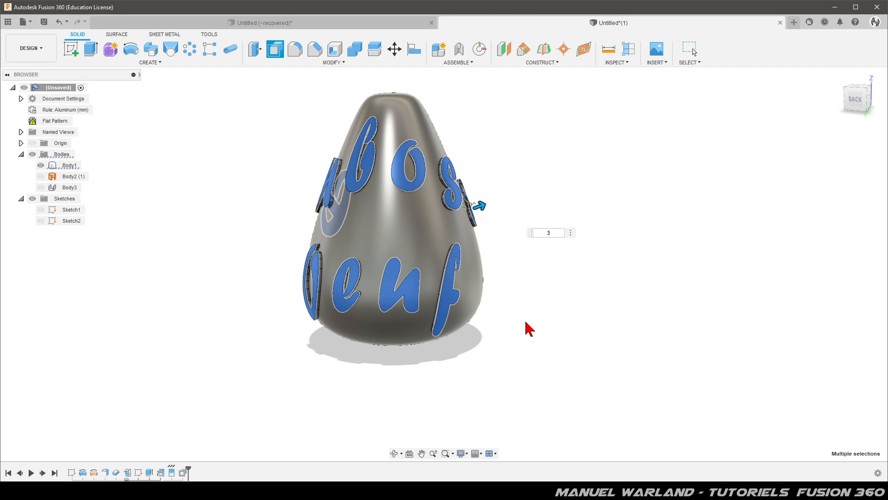
key(Return)
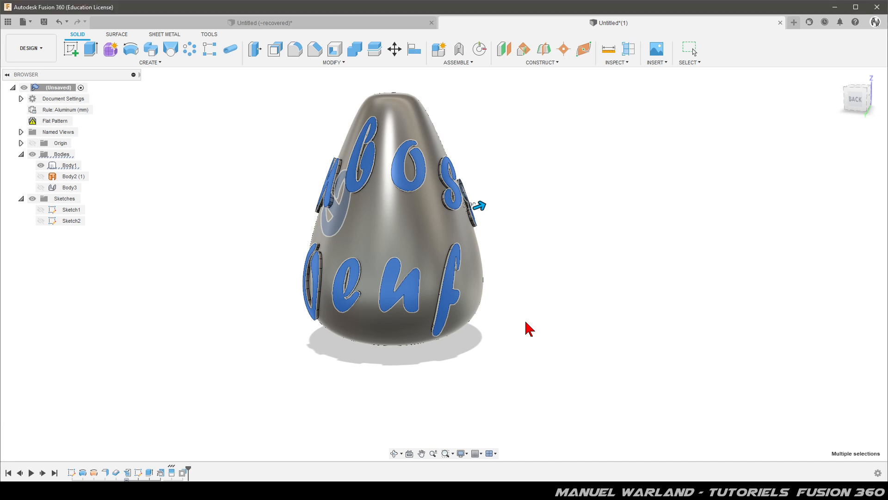
key(Escape)
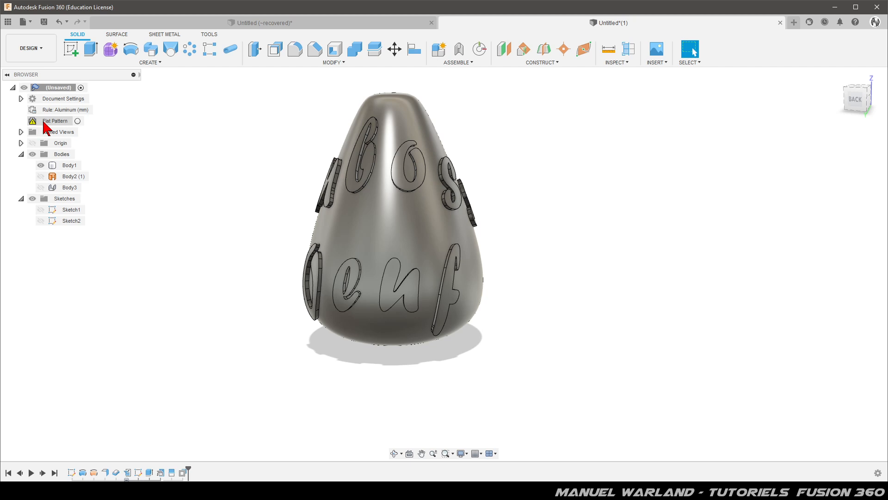
Update the outdated flat pattern of the sheet metal cone.
right_click(43, 122)
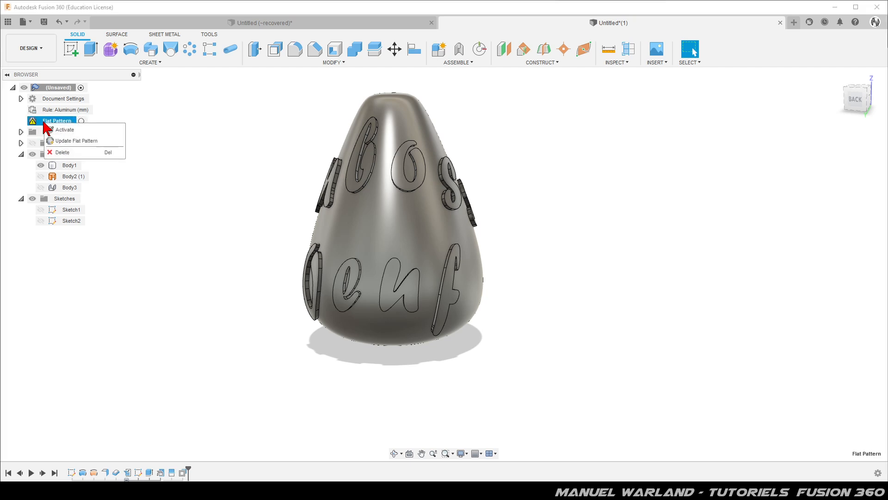
click(62, 141)
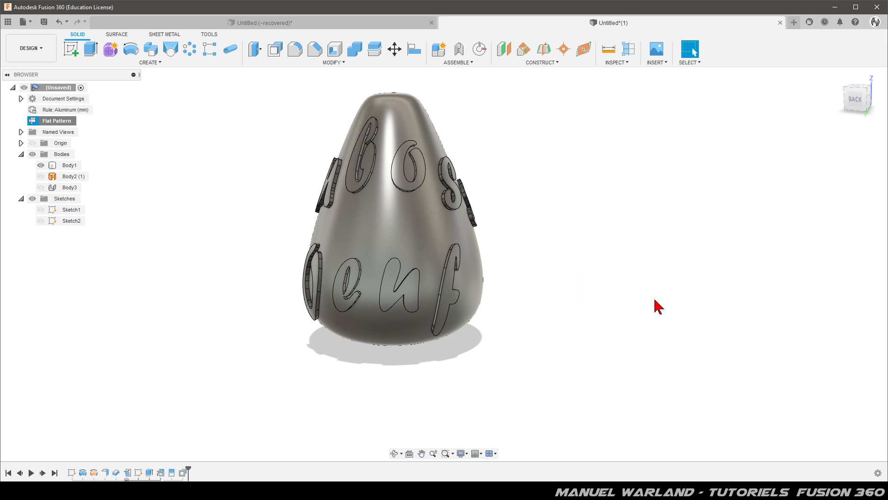
Add the Paint - Metal Flake (Silver) and Paint - Metal Flake (Dark Grey) appearances to the design.
click(333, 63)
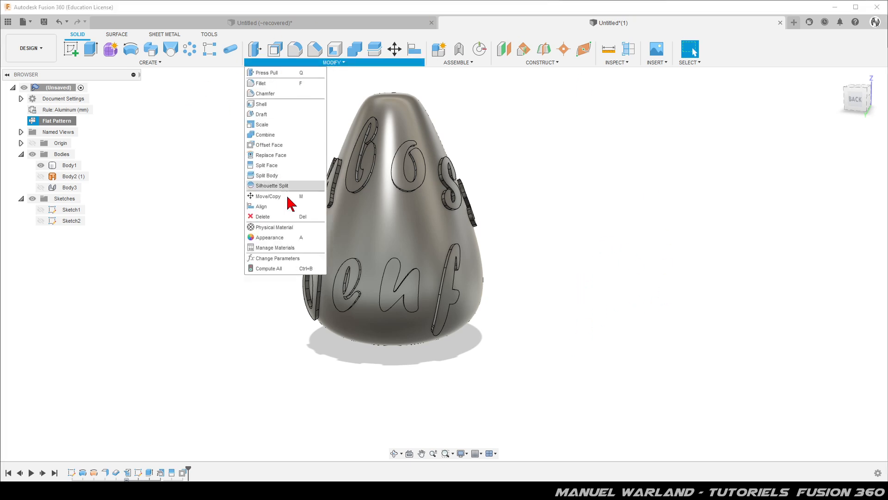
click(279, 238)
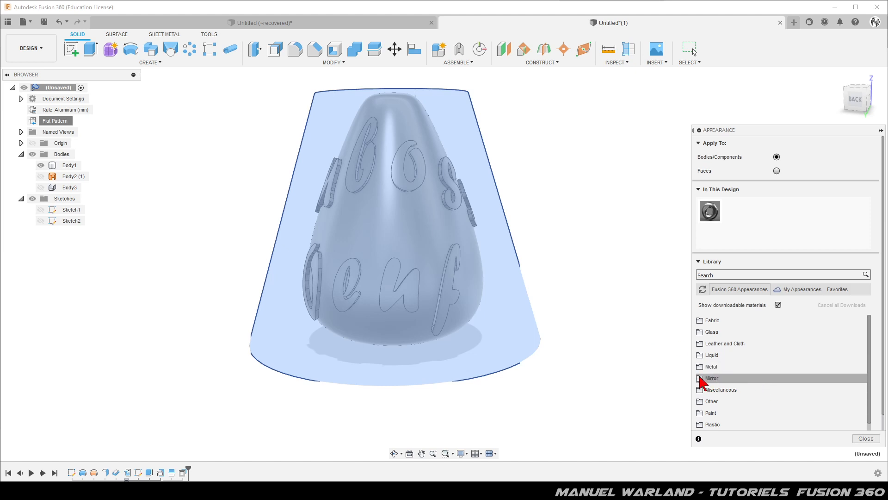
click(708, 413)
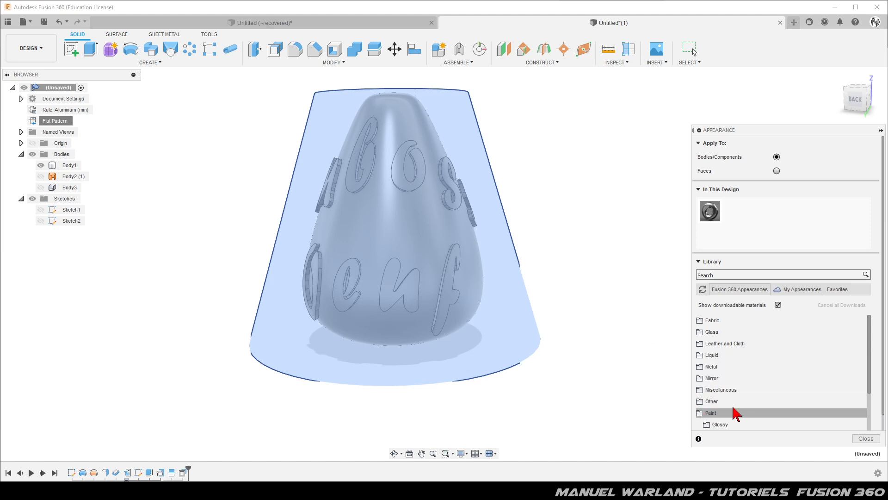
scroll(735, 413, down, 2)
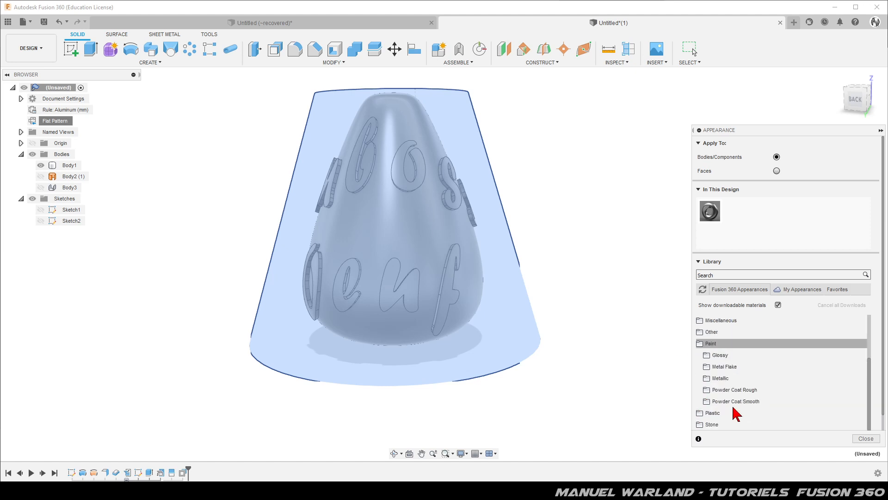
click(708, 367)
scroll(788, 394, down, 2)
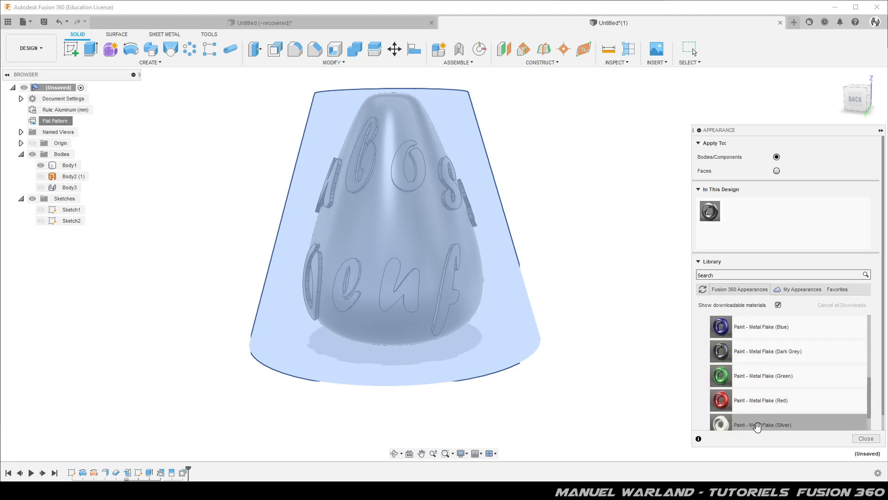
drag(757, 425, 770, 218)
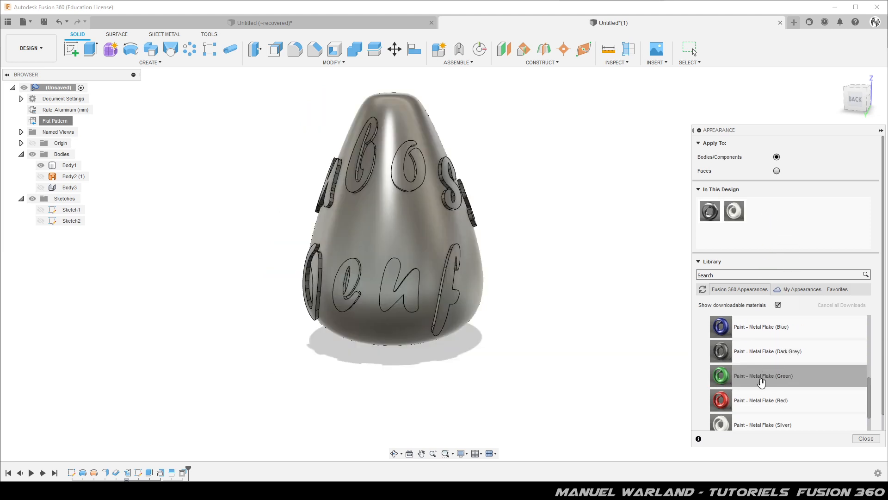
drag(760, 351, 792, 216)
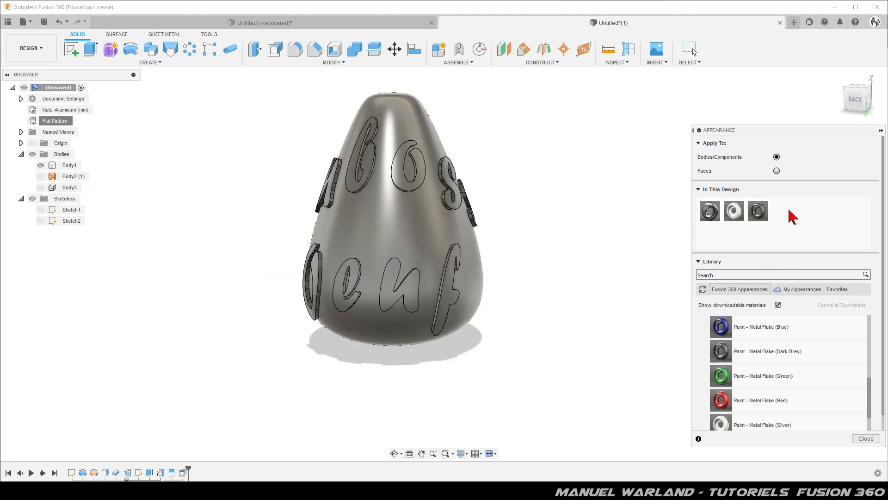
click(70, 165)
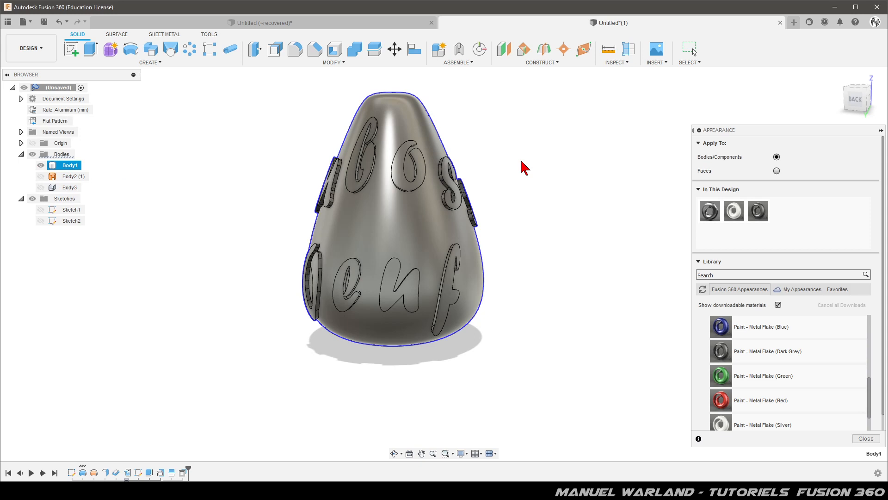
key(Escape)
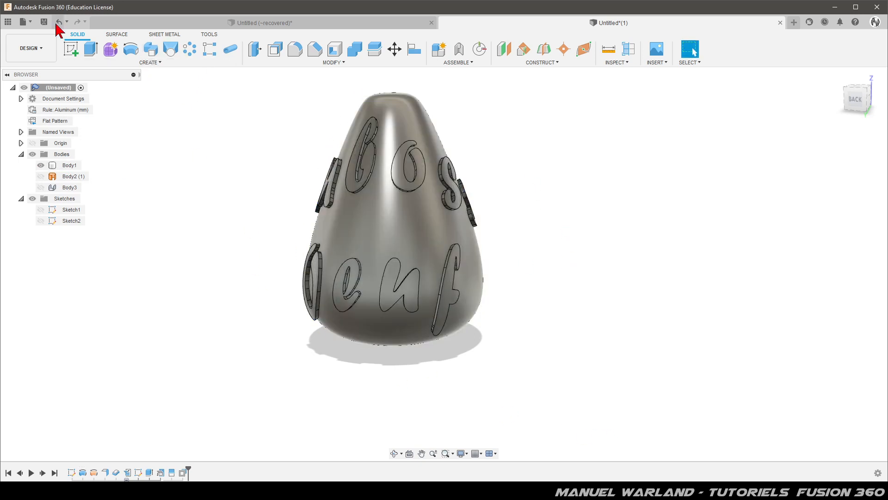
Apply the silver metal flake appearance to the whole egg body.
click(325, 65)
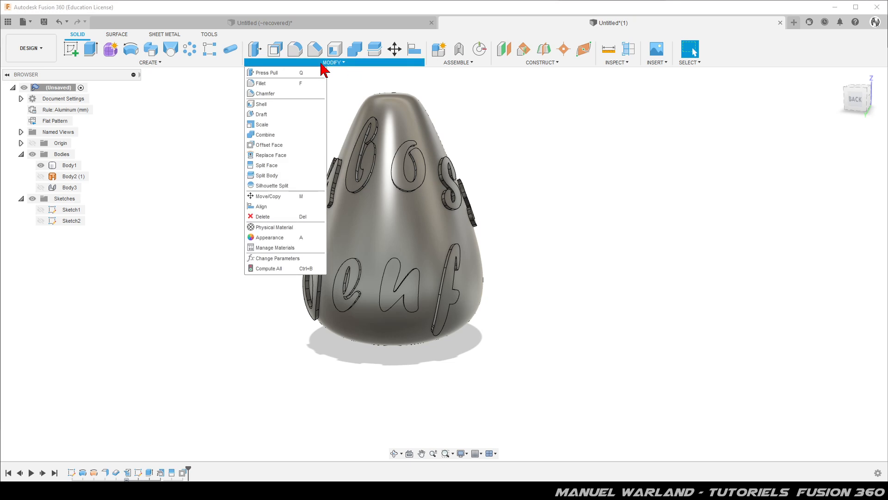
click(270, 238)
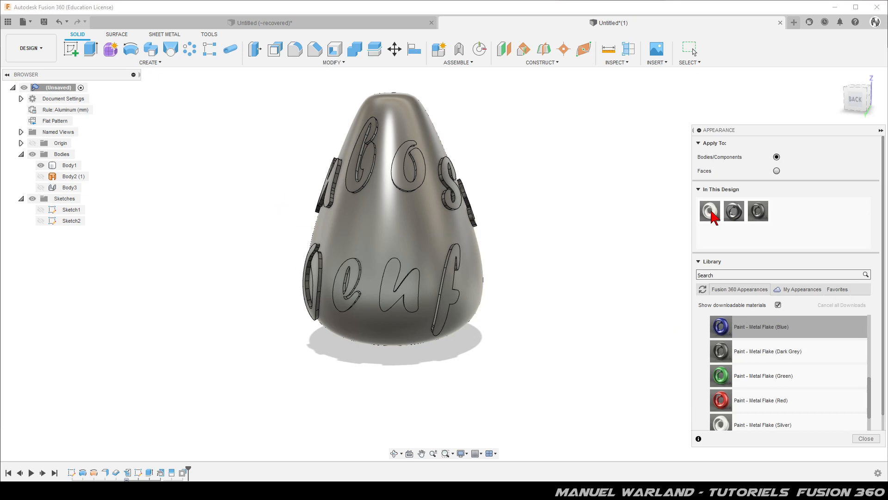
drag(712, 215, 436, 231)
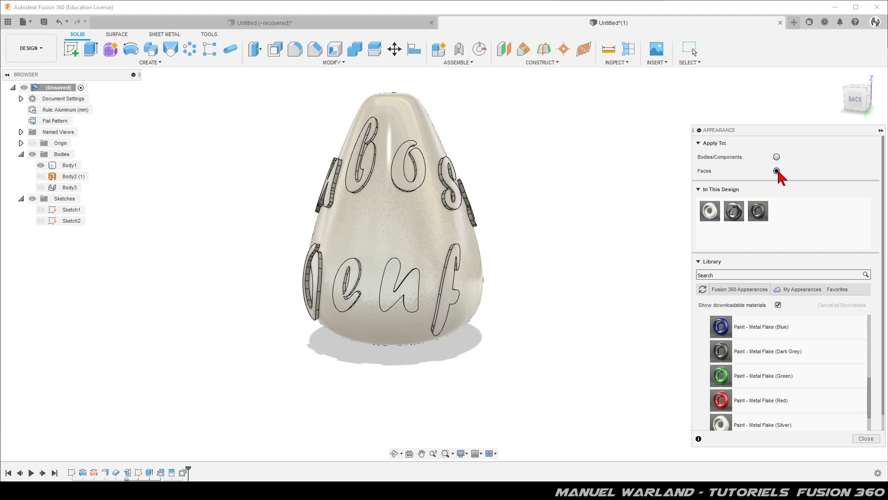
Apply the dark grey metal flake to individual faces: the egg's outer face and the enclosed face inside the "e" of "Oeuf".
drag(759, 212, 410, 226)
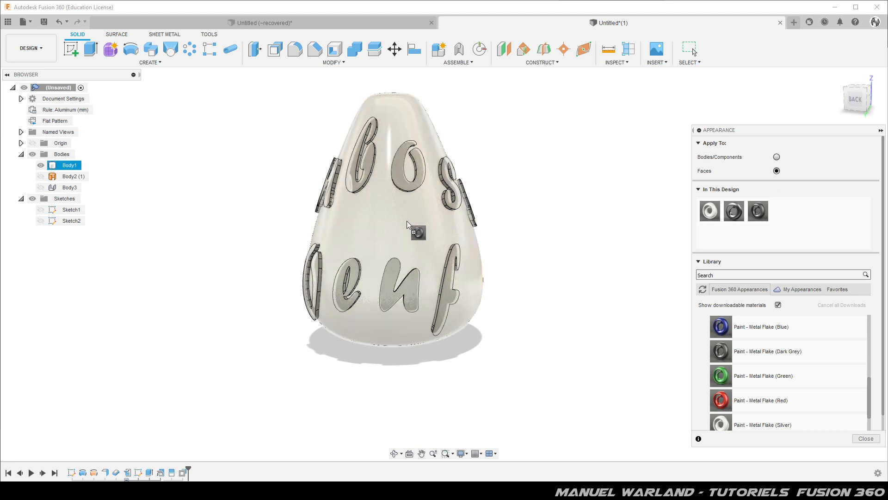
drag(424, 226, 699, 258)
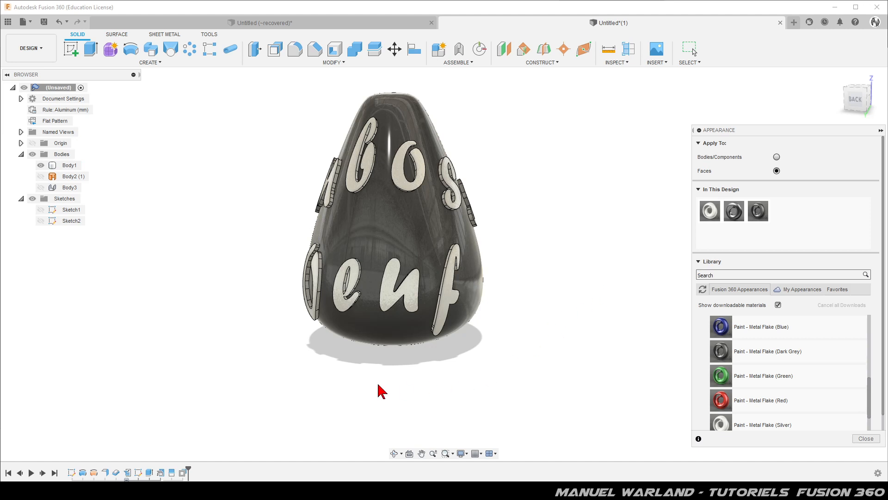
shift+middle_drag(326, 369, 345, 369)
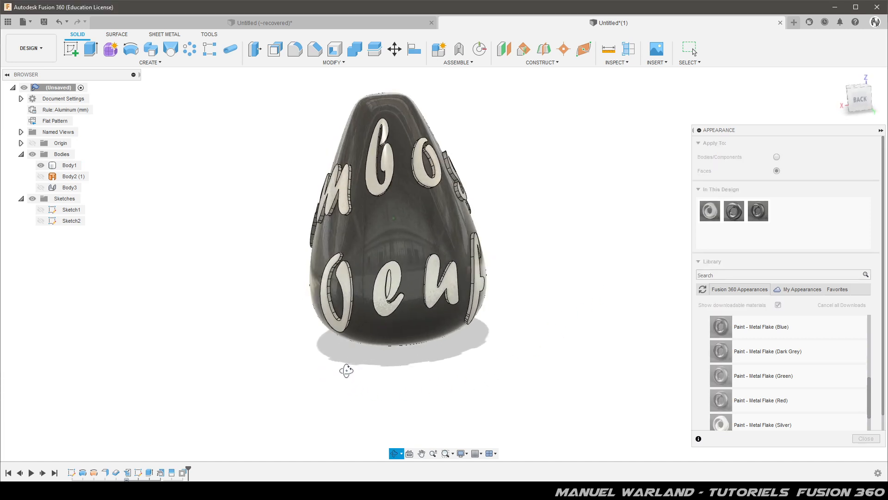
scroll(383, 292, up, 8)
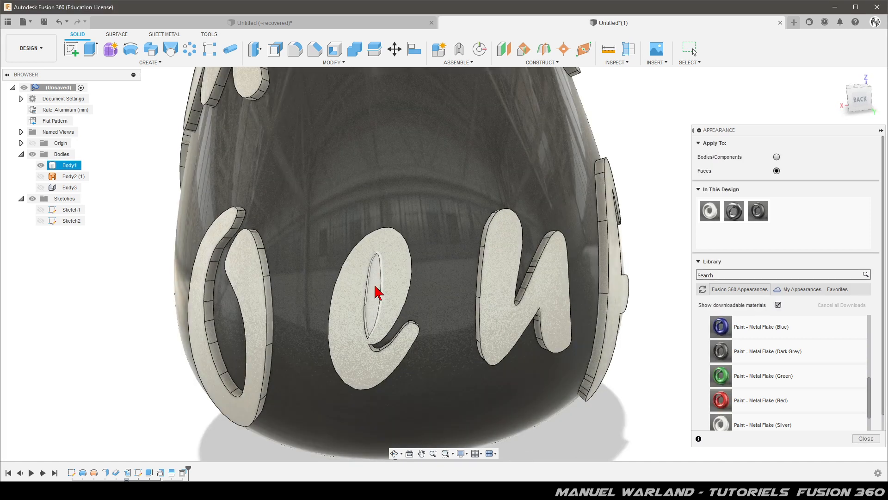
click(377, 294)
drag(758, 211, 376, 295)
scroll(527, 391, down, 5)
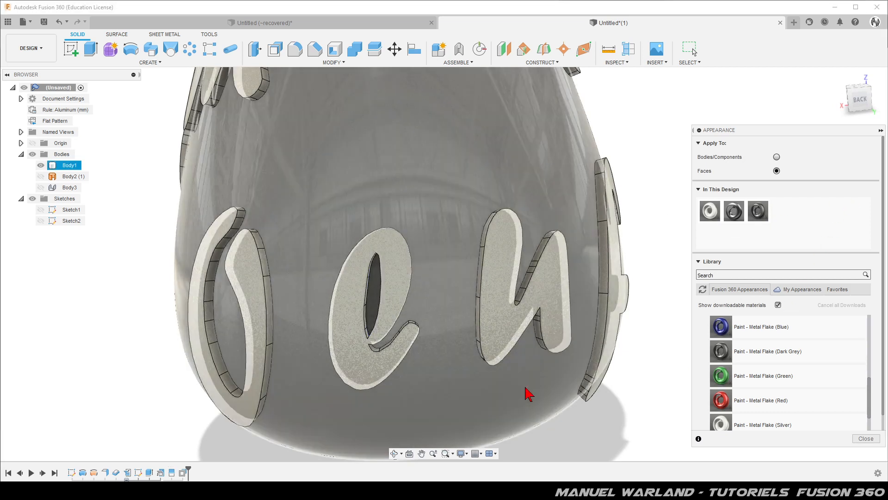
shift+middle_drag(490, 318, 466, 389)
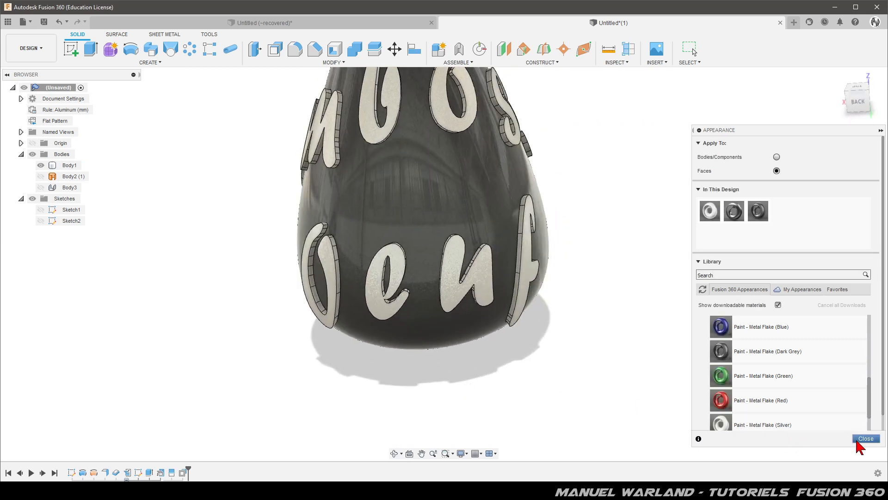
click(867, 438)
Examine the coloured egg and its raised lettering from several sides and from underneath.
scroll(359, 365, down, 3)
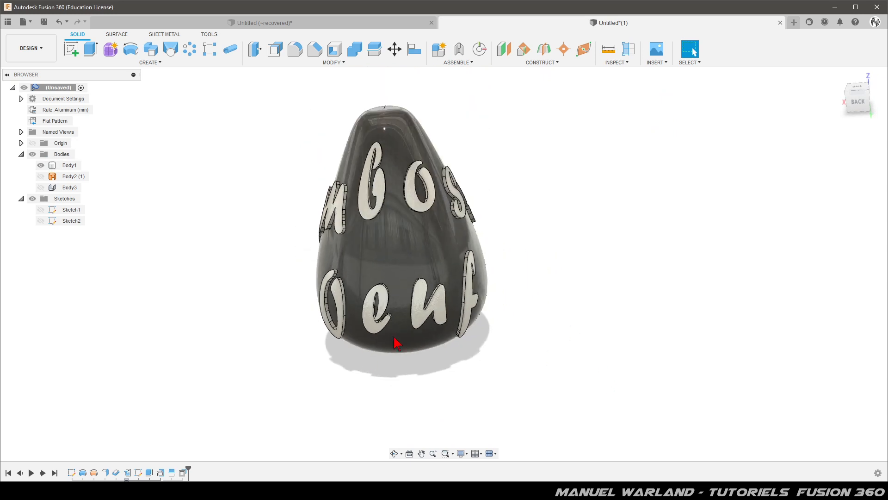
shift+middle_drag(508, 317, 532, 254)
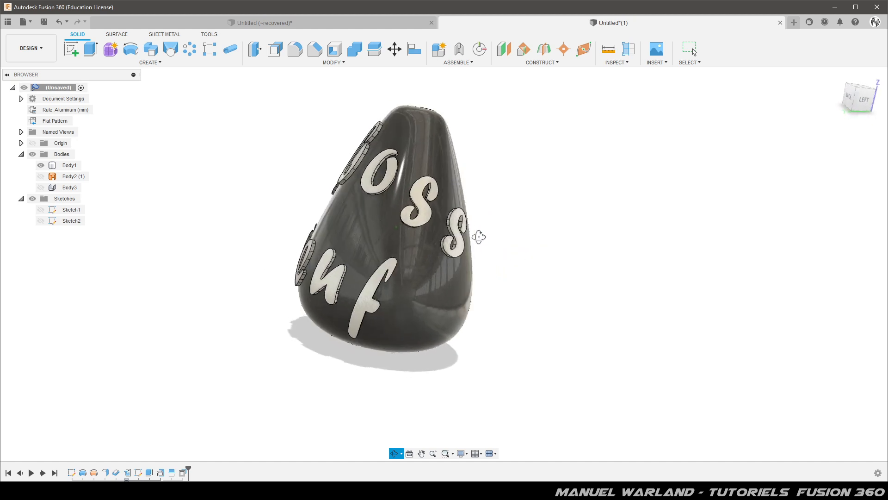
shift+middle_drag(509, 200, 465, 191)
click(461, 196)
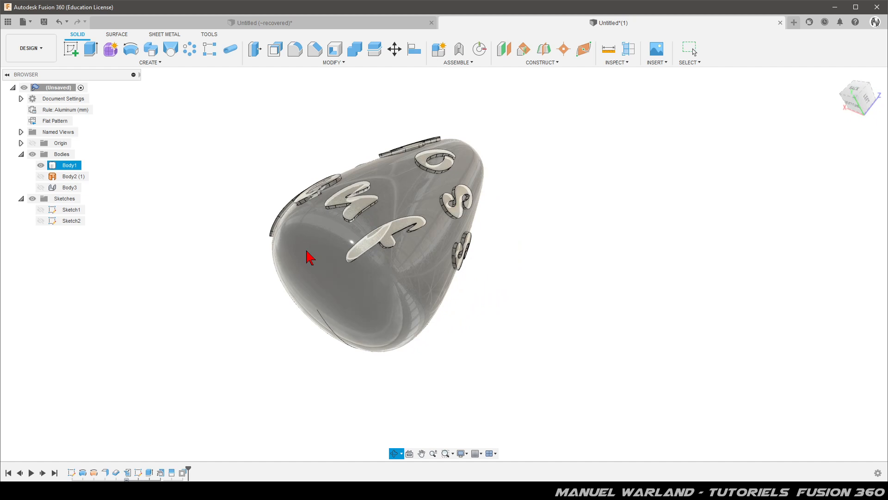
right_click(293, 273)
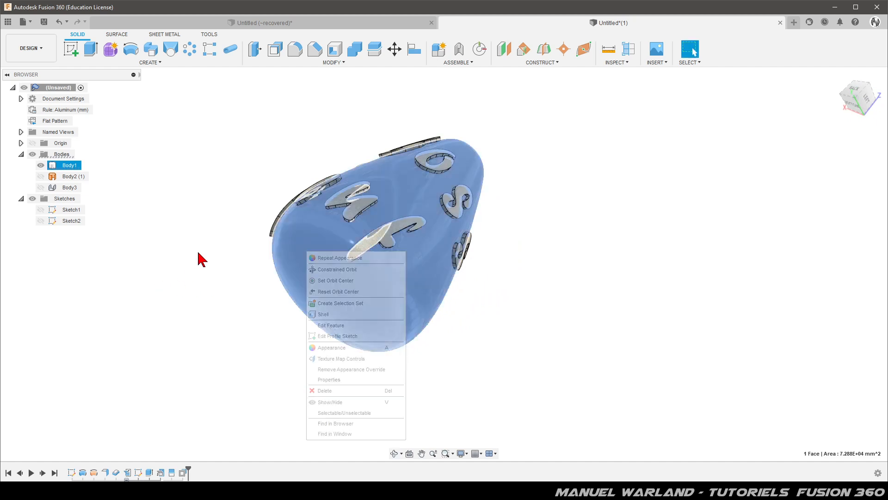
click(199, 252)
scroll(214, 255, up, 1)
click(215, 259)
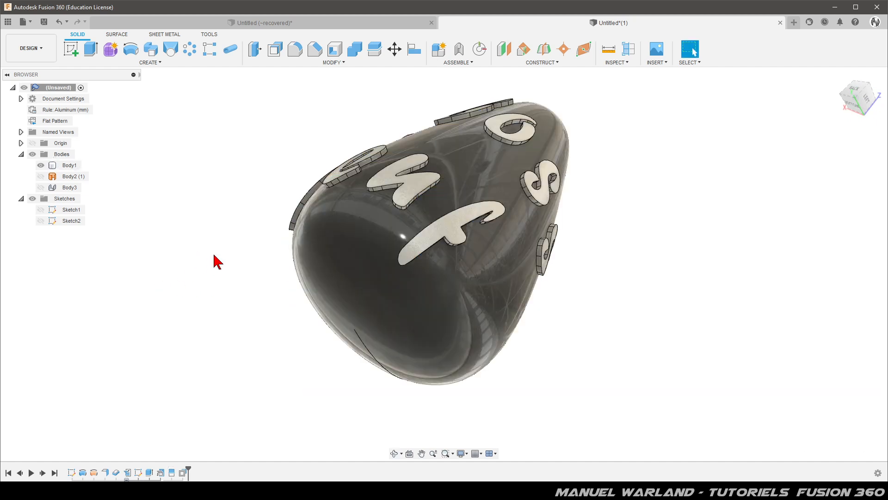
shift+middle_drag(230, 293, 326, 297)
drag(326, 297, 251, 325)
key(Escape)
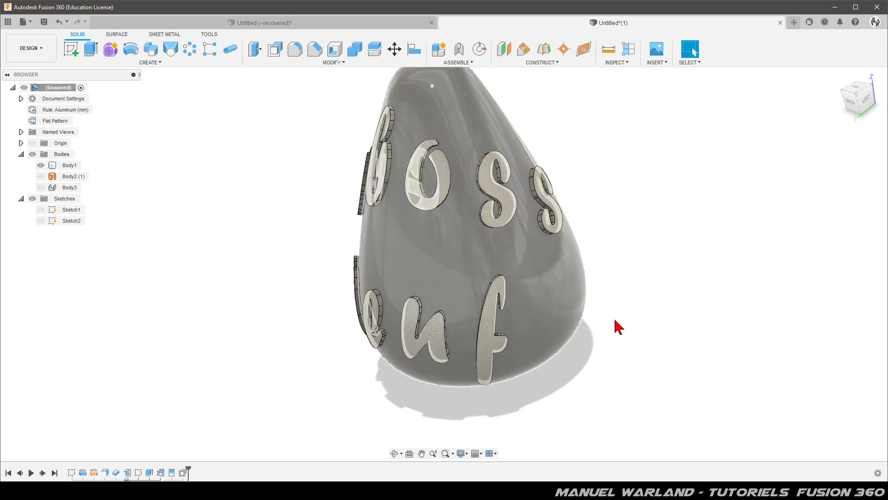